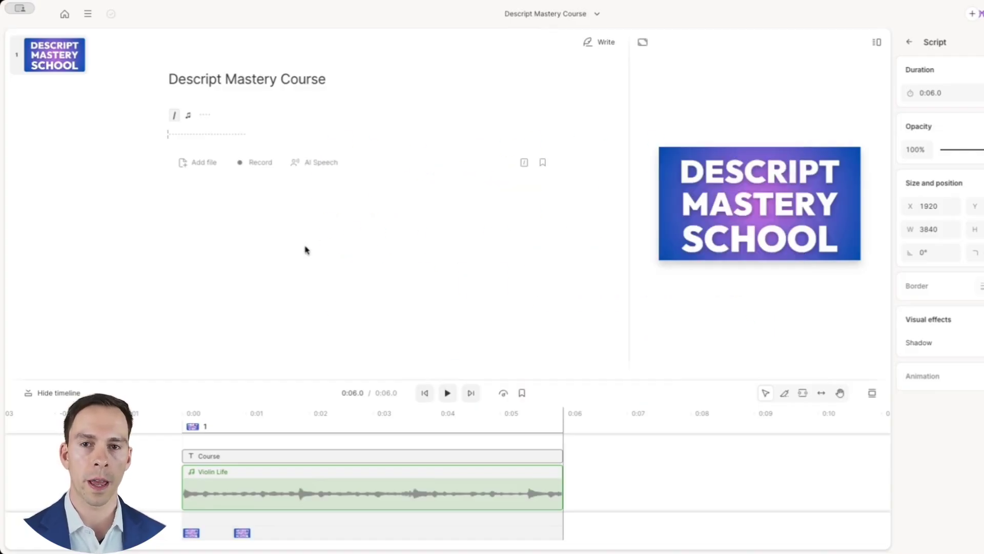
pyautogui.click(266, 136)
pyautogui.click(193, 456)
pyautogui.click(203, 479)
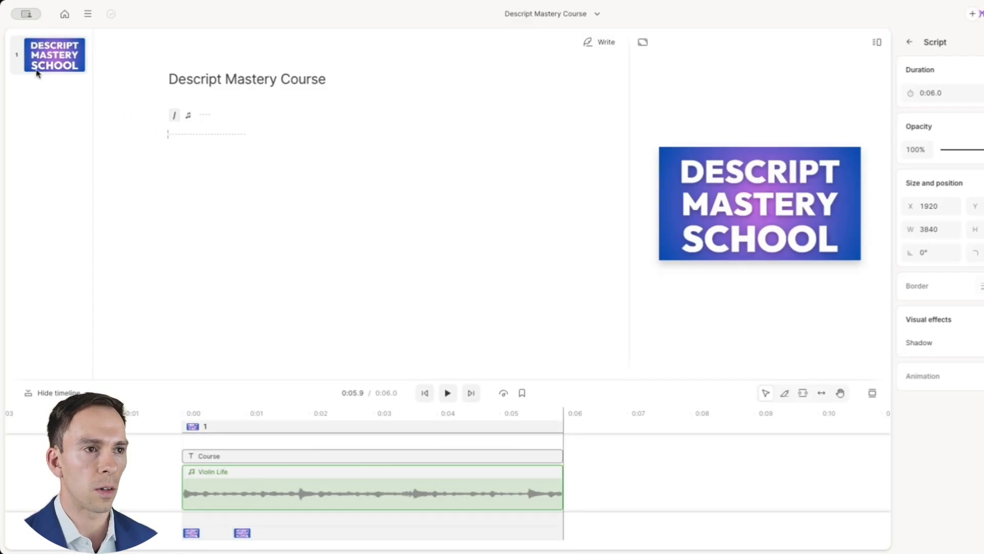
# Choose Save layout from the scene 1 title-card thumbnail's menu
pyautogui.rightClick(56, 54)
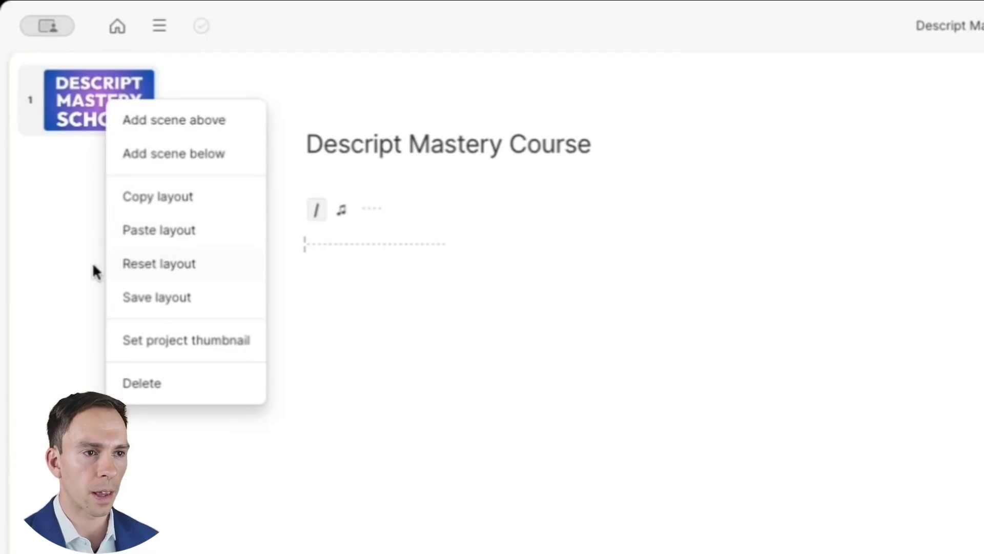
pyautogui.click(167, 299)
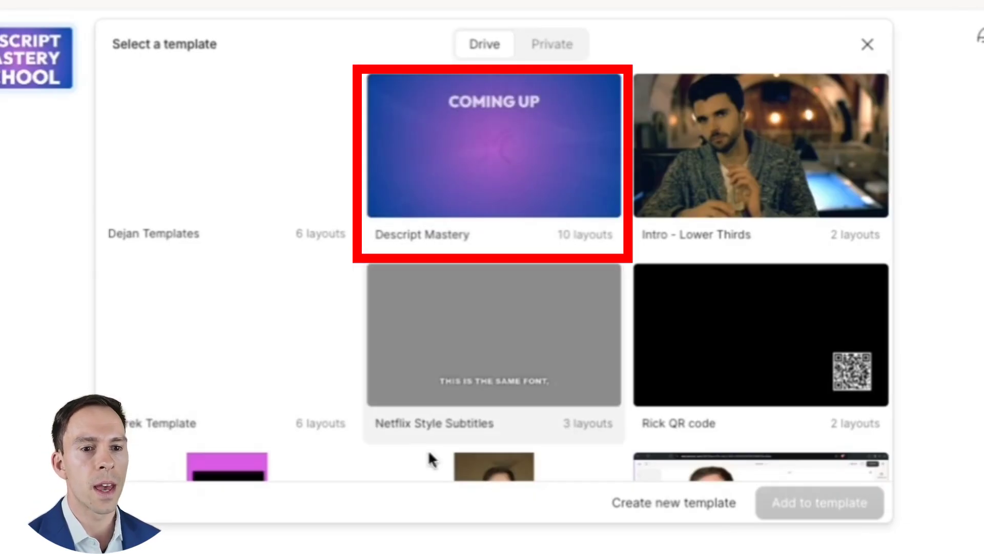
# Create a new template named 'Test' with its visibility kept on Private
pyautogui.click(674, 502)
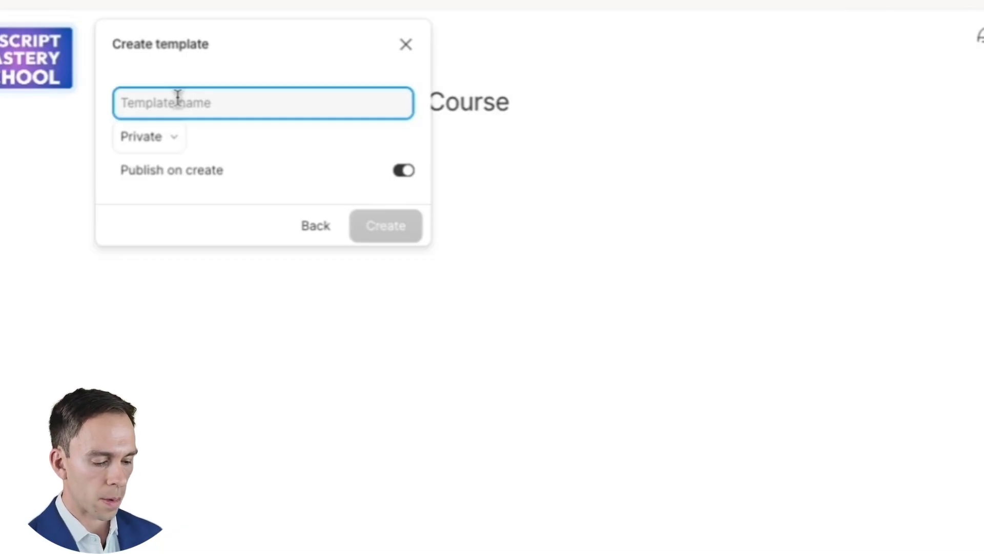
pyautogui.write('Test')
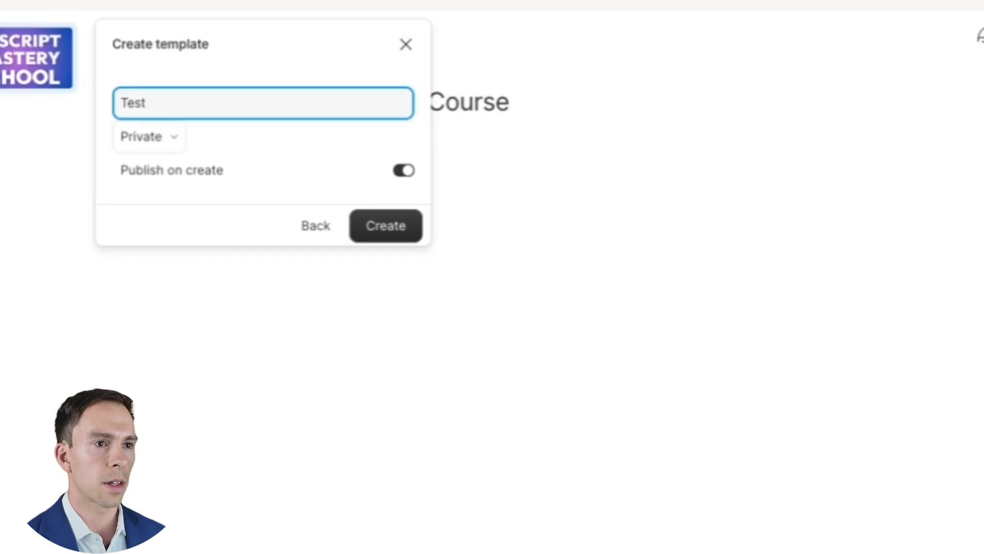
pyautogui.click(159, 138)
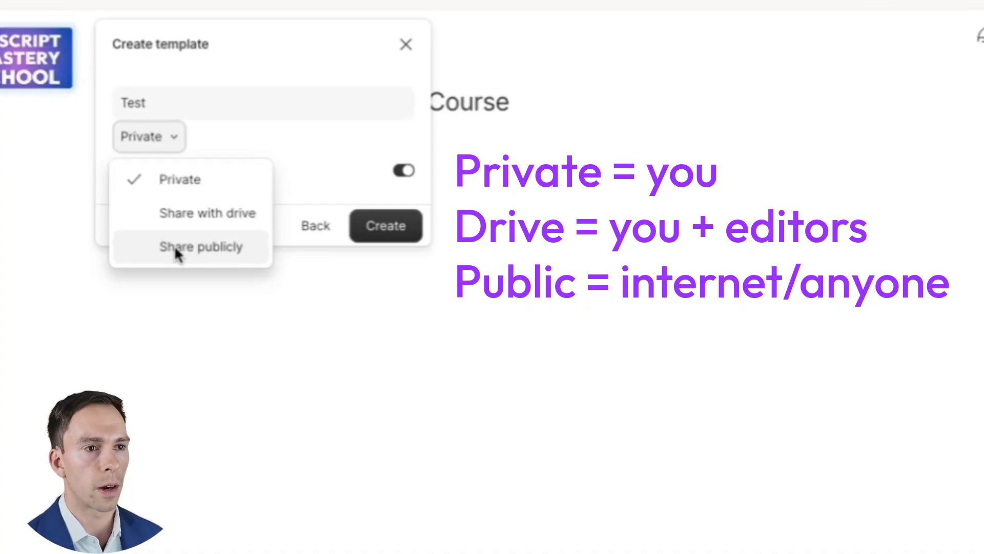
pyautogui.click(157, 194)
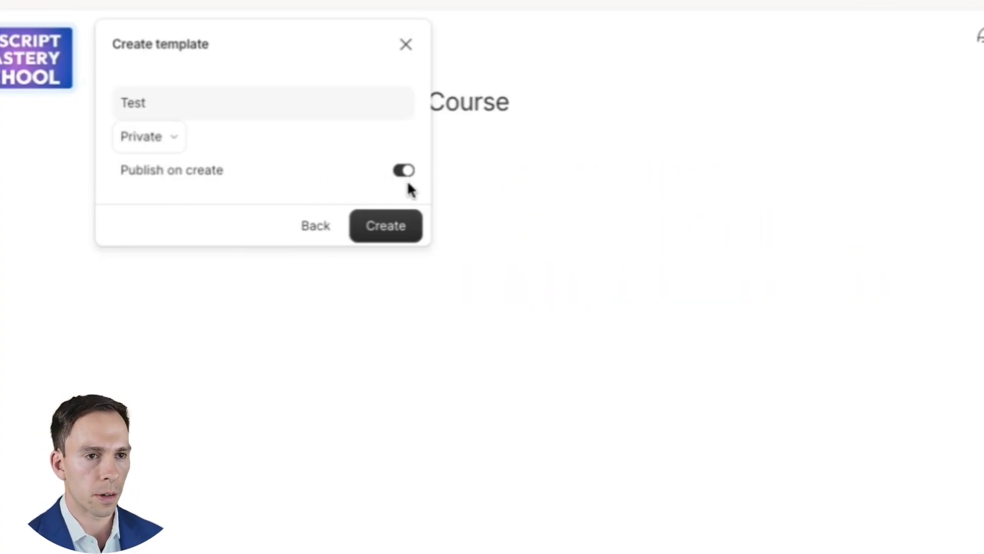
pyautogui.click(396, 229)
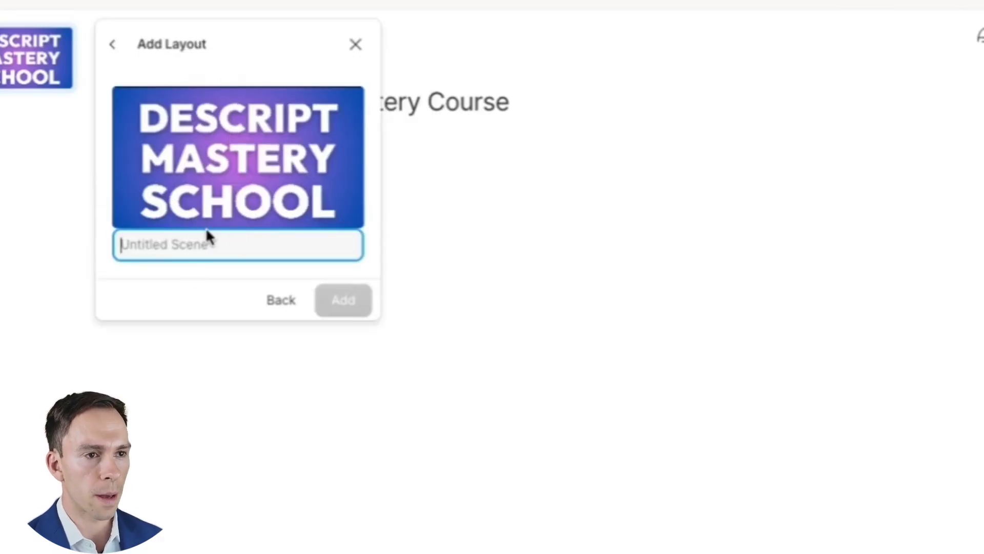
# Name the layout 'Title Card' and add it to the Test template
pyautogui.write('Title Card')
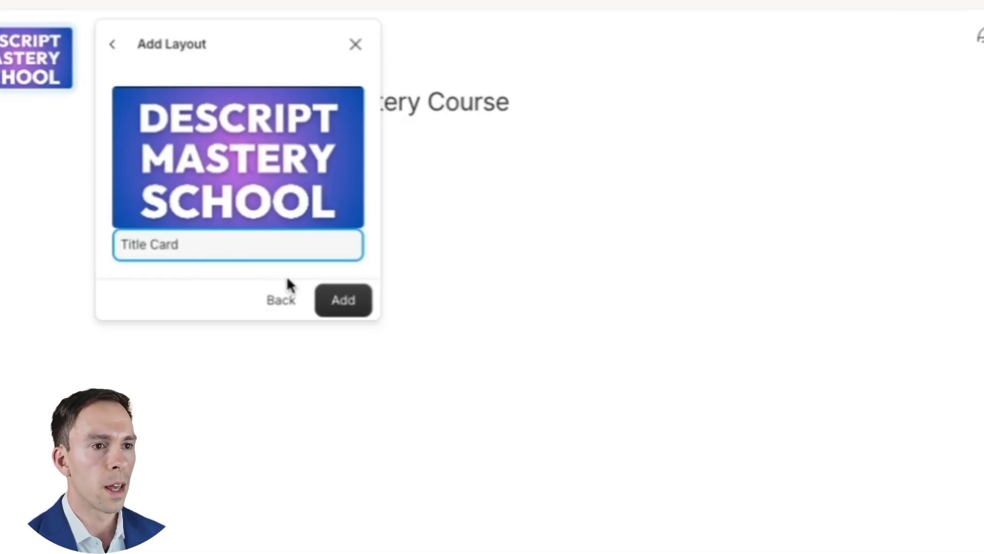
pyautogui.click(344, 301)
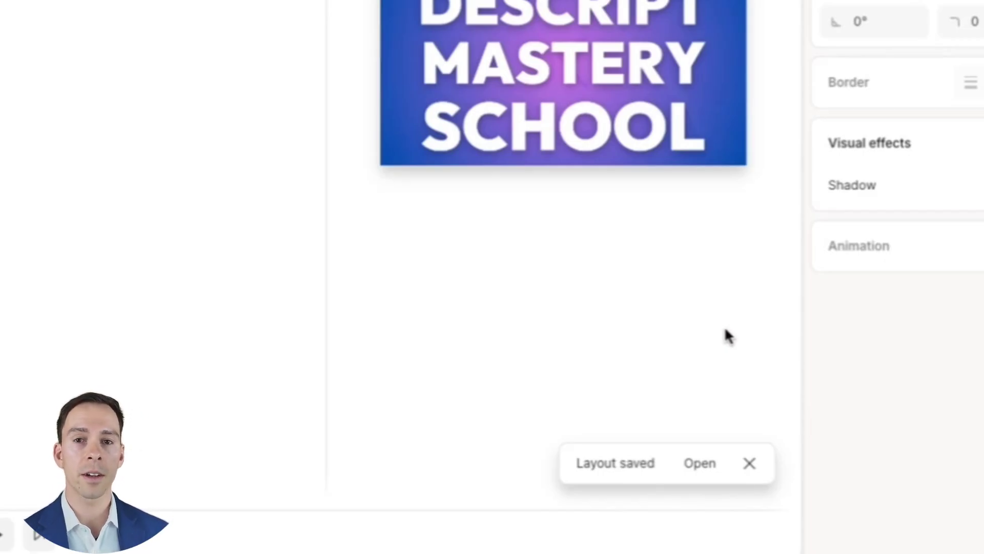
pyautogui.click(122, 94)
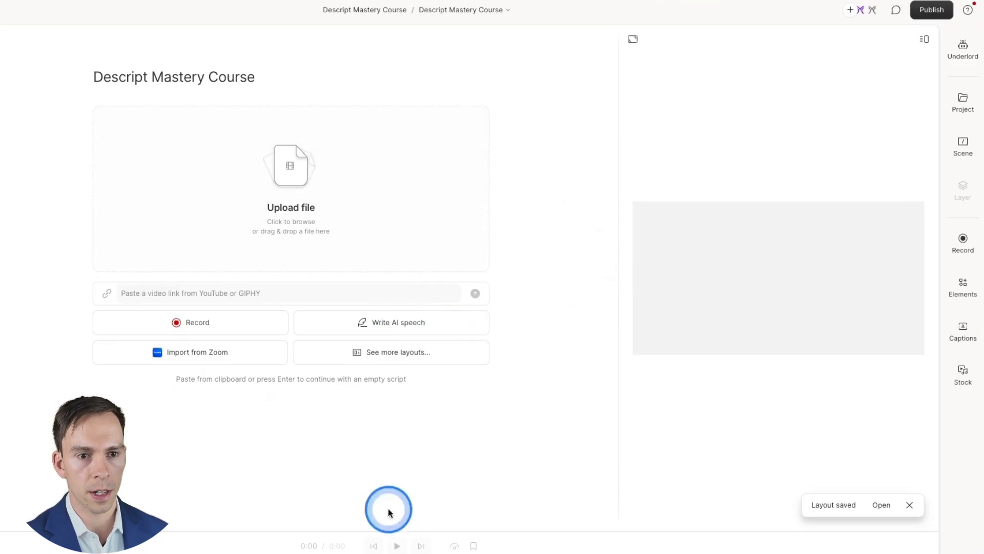
pyautogui.click(390, 355)
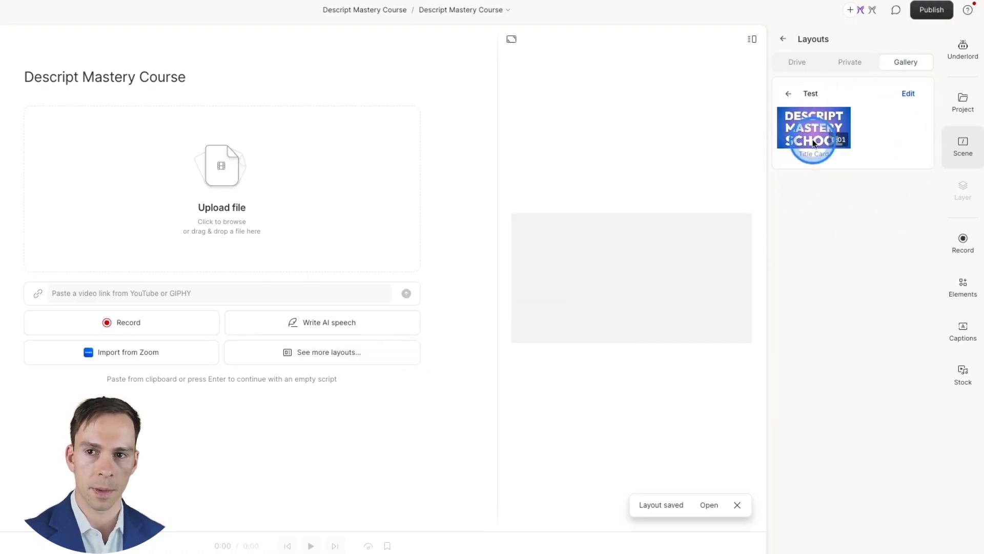
pyautogui.click(944, 150)
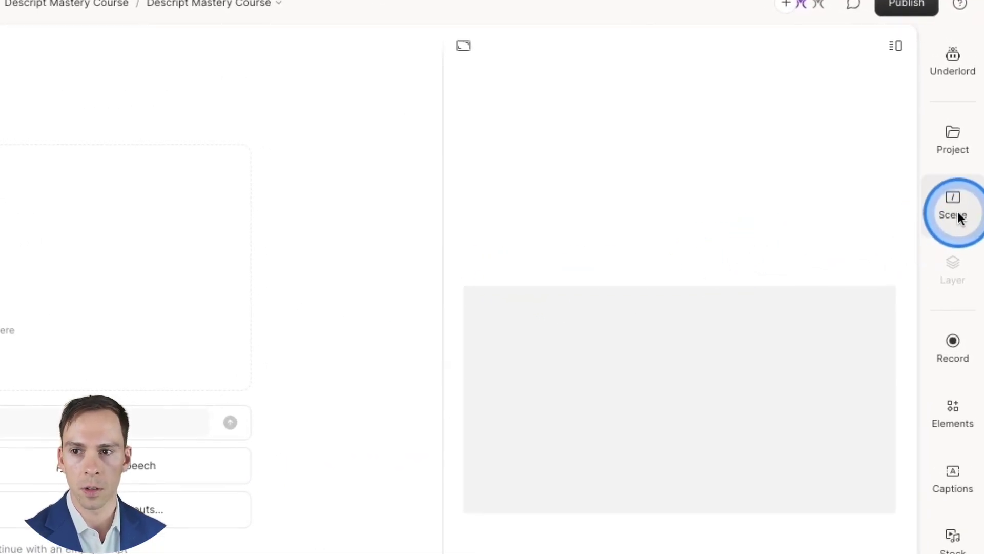
# From the Scene panel's layouts, open the private Test template and apply Title Card
pyautogui.click(956, 208)
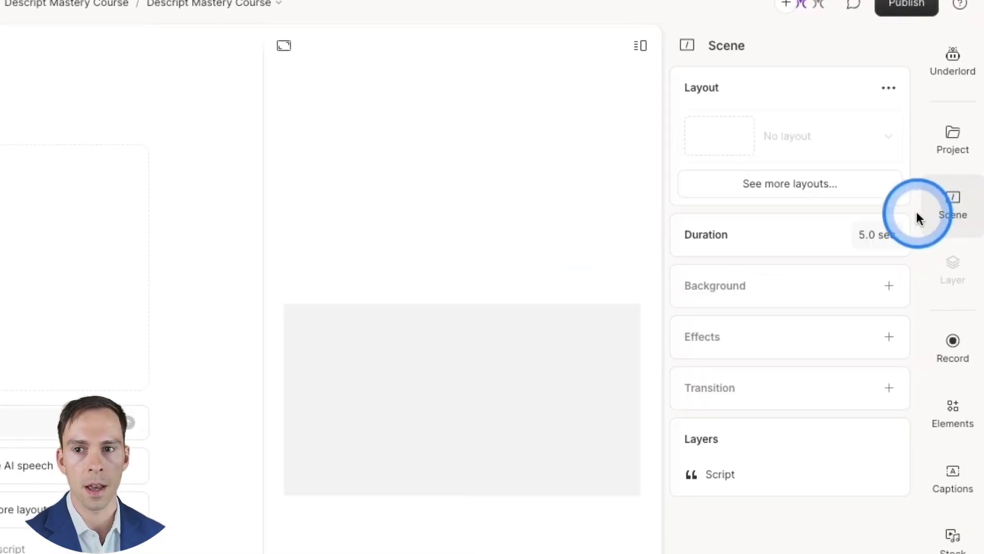
pyautogui.click(760, 185)
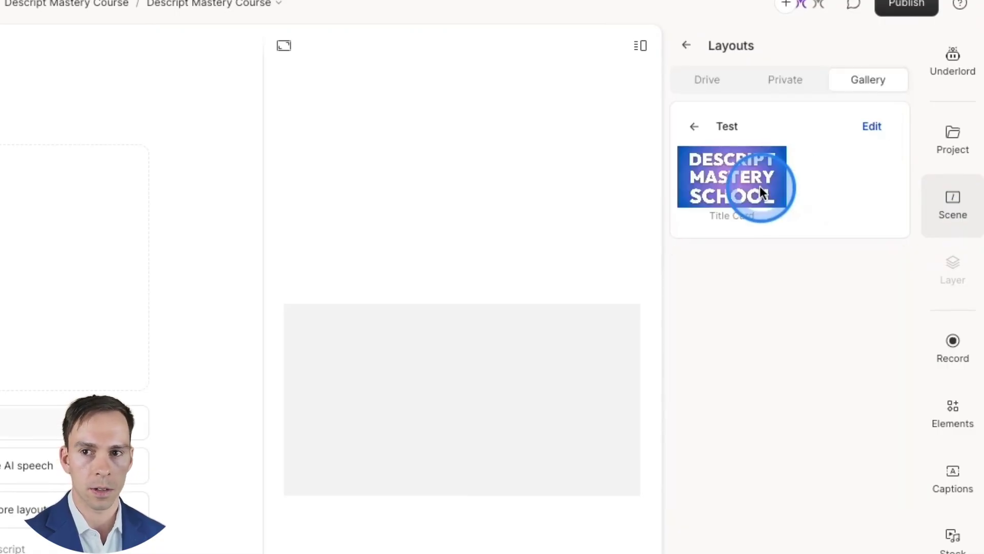
pyautogui.click(688, 123)
pyautogui.click(706, 83)
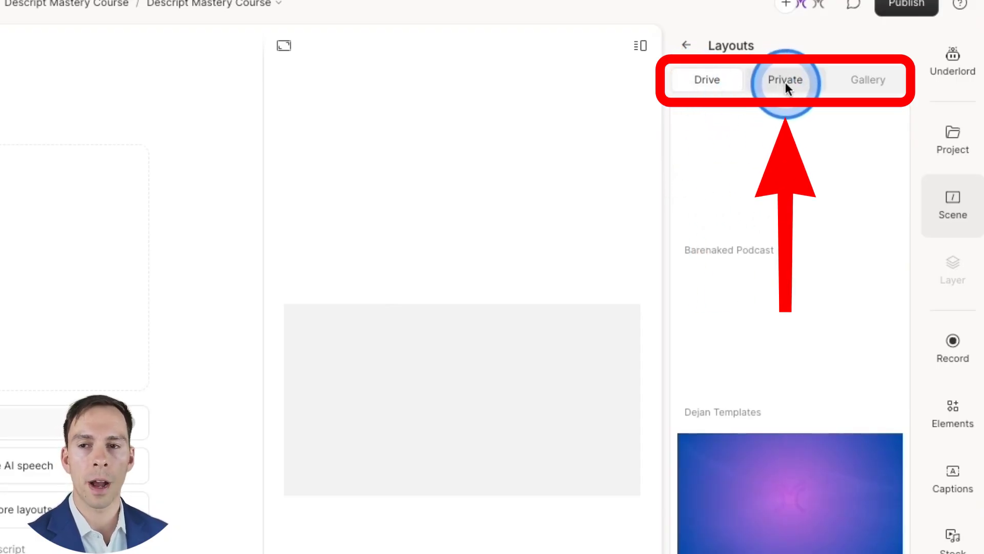
pyautogui.click(866, 84)
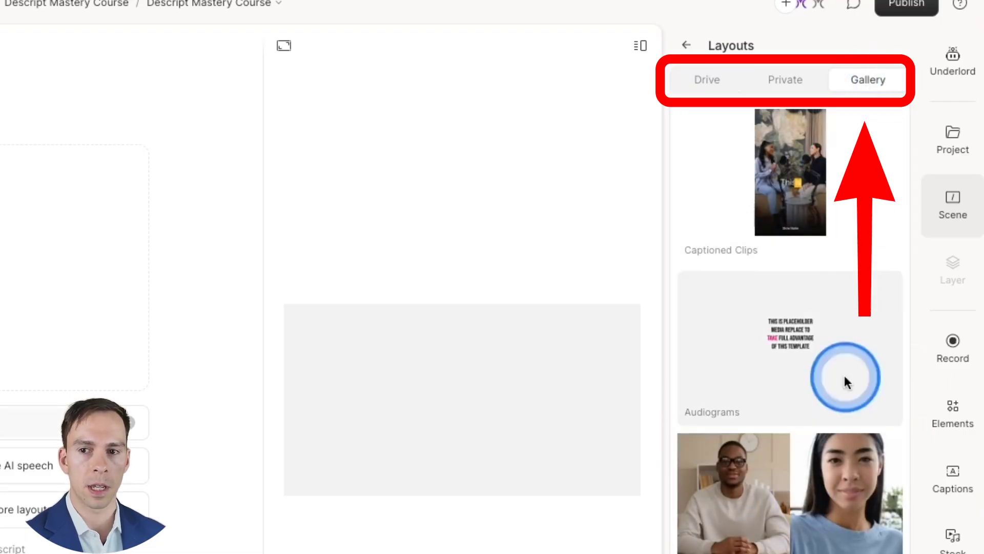
pyautogui.click(778, 81)
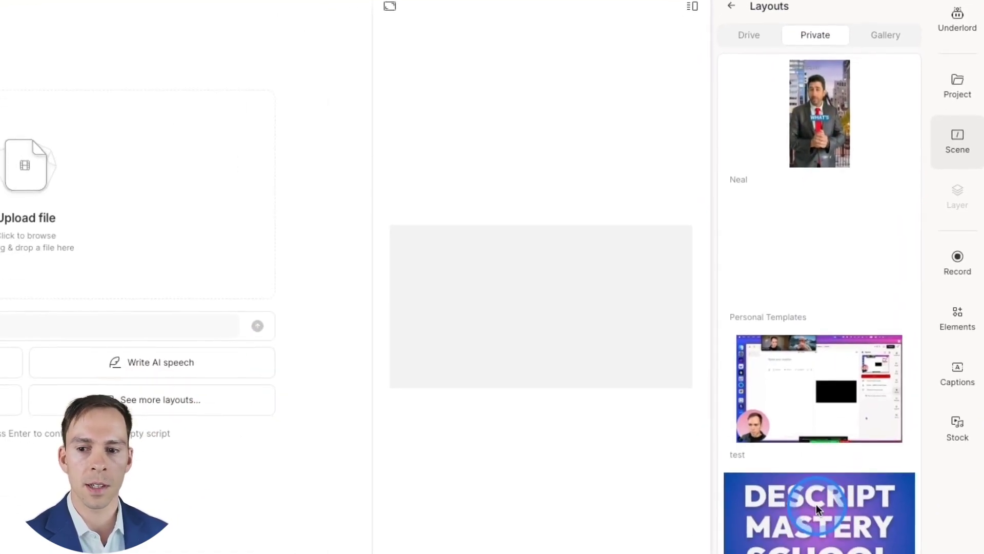
pyautogui.click(815, 503)
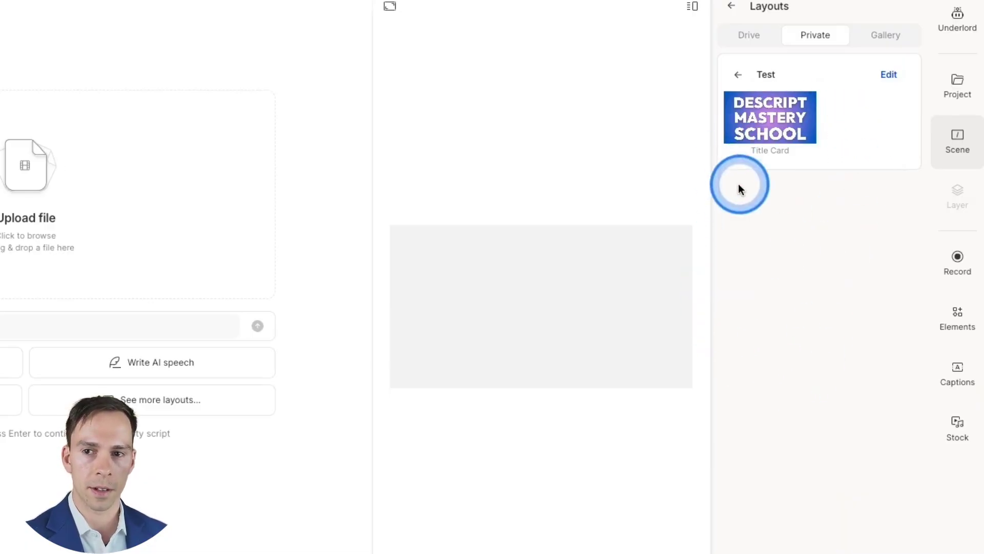
pyautogui.click(767, 121)
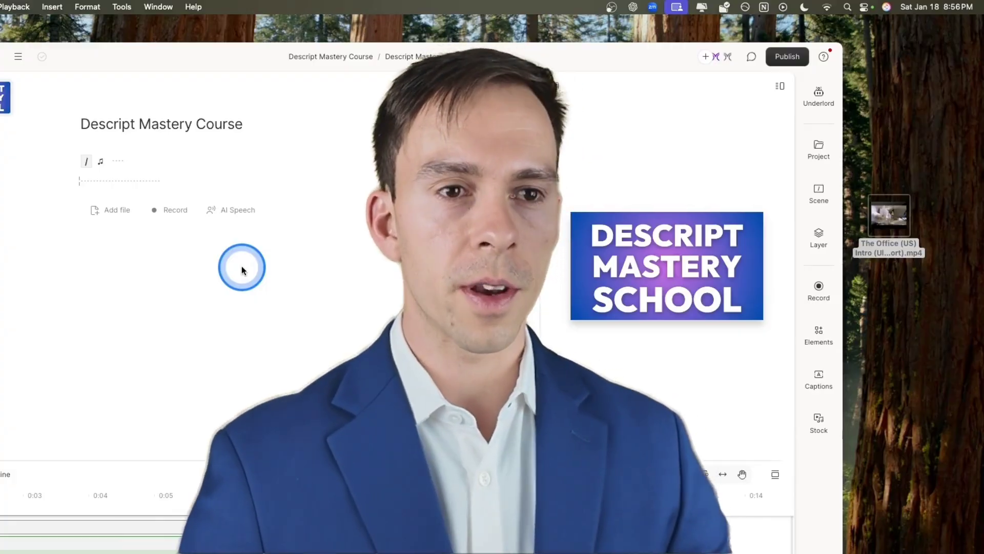
pyautogui.click(189, 174)
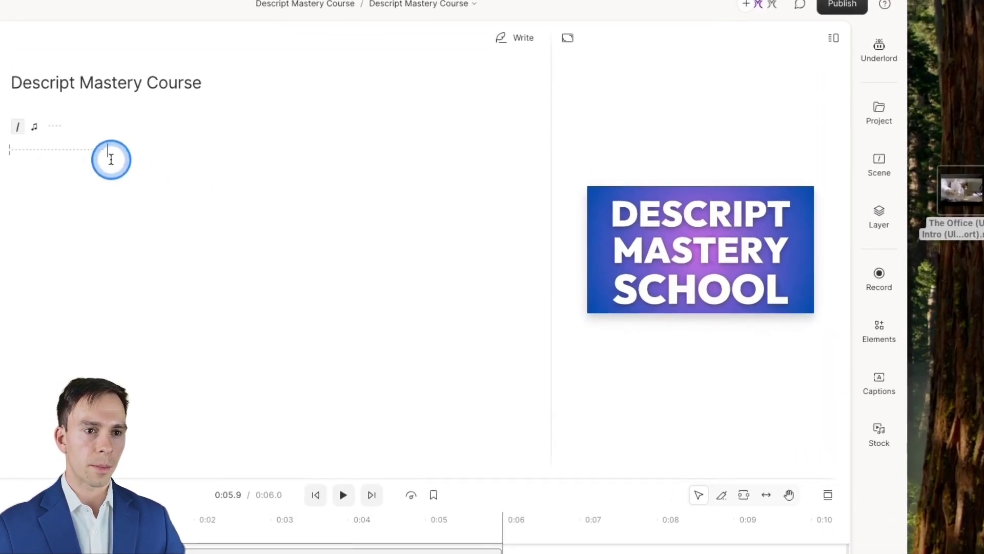
# Add scene 2 and drop 'The Office (US) Intro (Ultra Short)-1.mp4' into it for transcription
pyautogui.write('/')
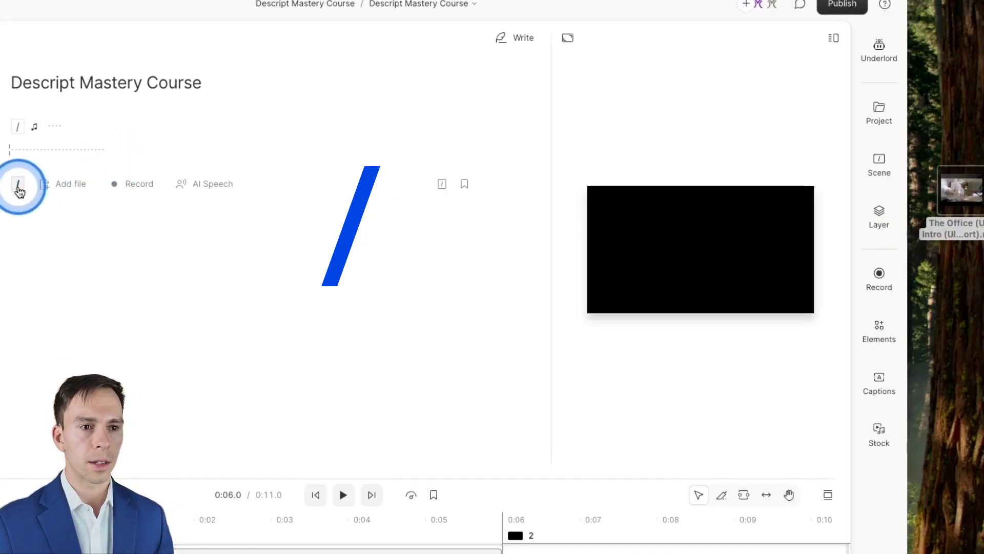
pyautogui.click(19, 186)
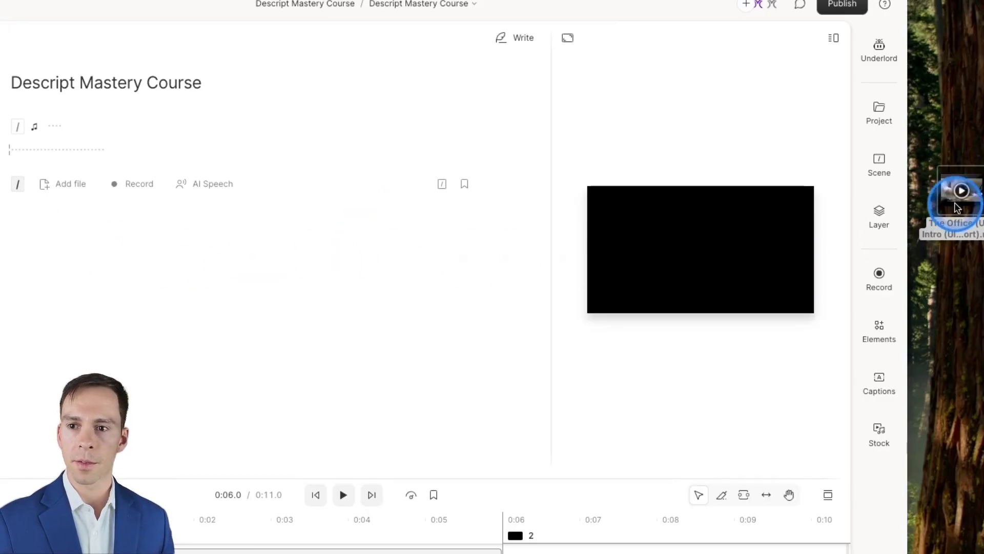
pyautogui.moveTo(958, 205); pyautogui.dragTo(981, 226)
pyautogui.moveTo(941, 168); pyautogui.dragTo(972, 246)
pyautogui.moveTo(974, 187); pyautogui.dragTo(82, 180)
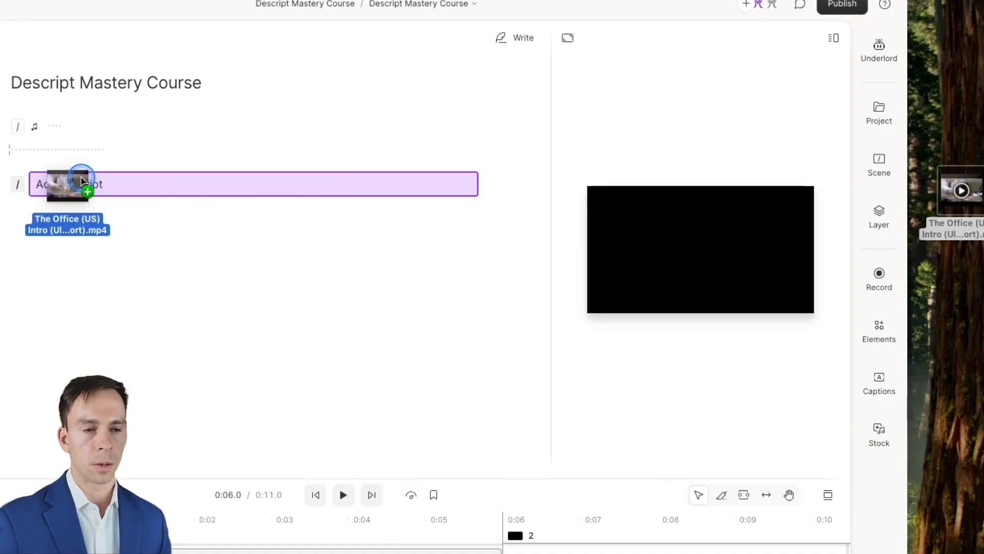
pyautogui.moveTo(82, 180); pyautogui.dragTo(82, 178)
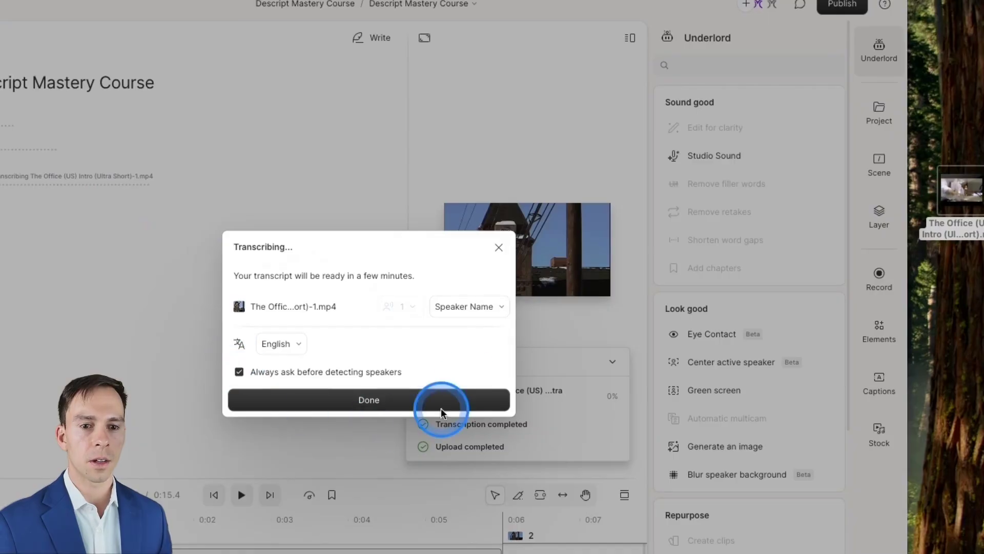
pyautogui.click(346, 404)
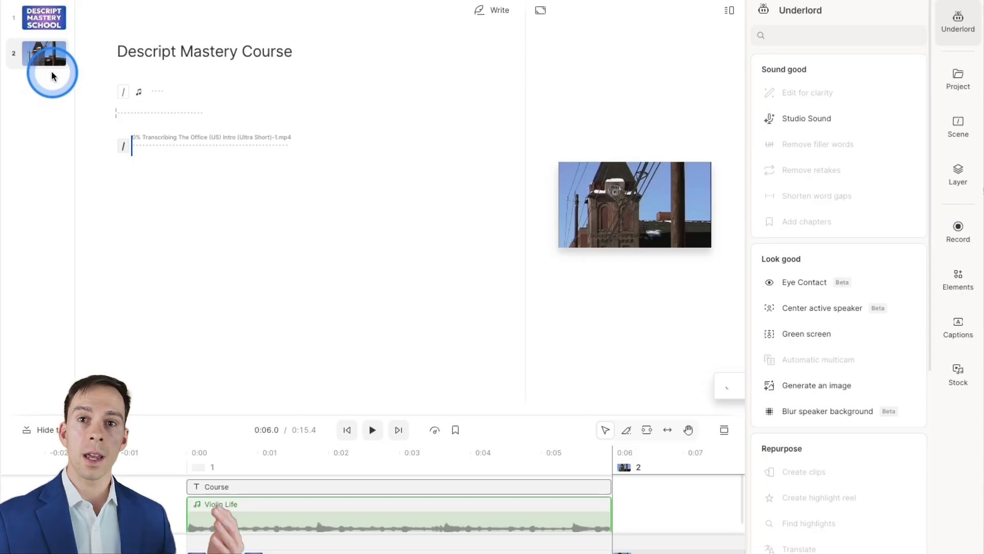
# After the Office clip finishes transcribing, insert an empty scene 3 after it with /
pyautogui.rightClick(41, 56)
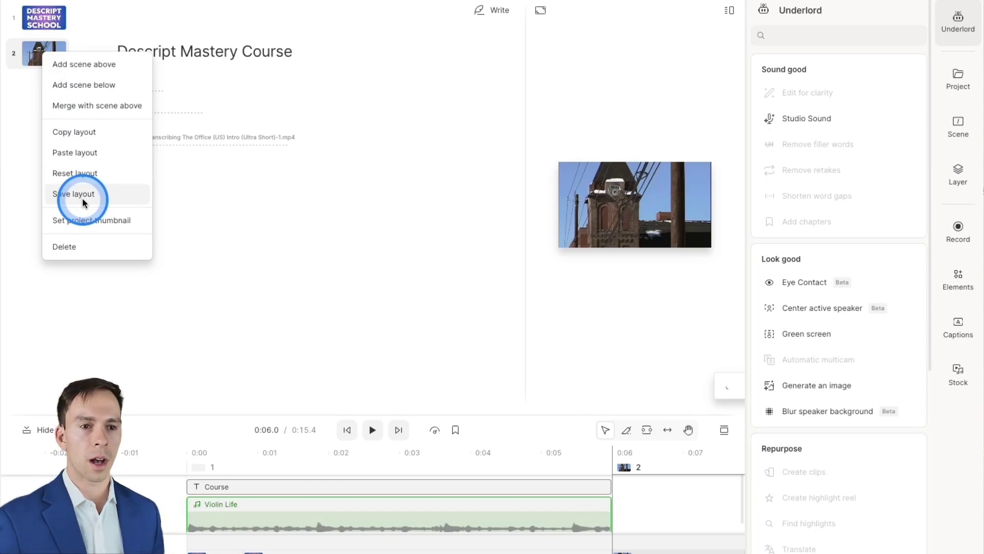
pyautogui.click(346, 185)
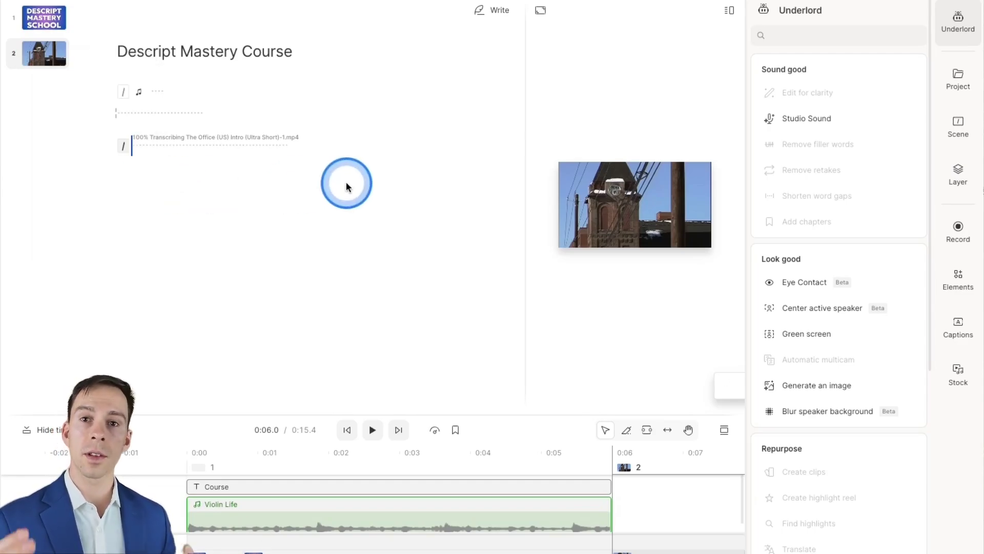
pyautogui.click(326, 144)
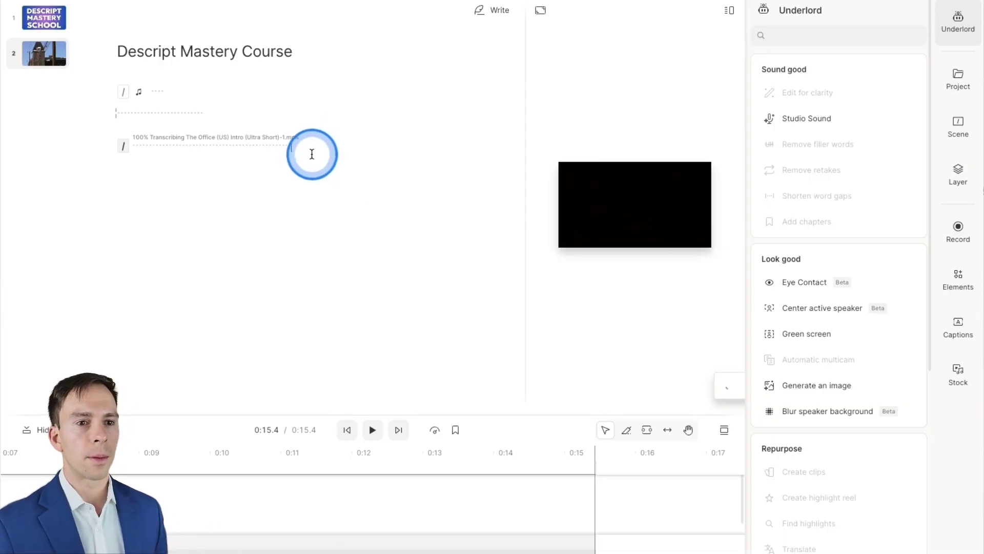
pyautogui.click(213, 213)
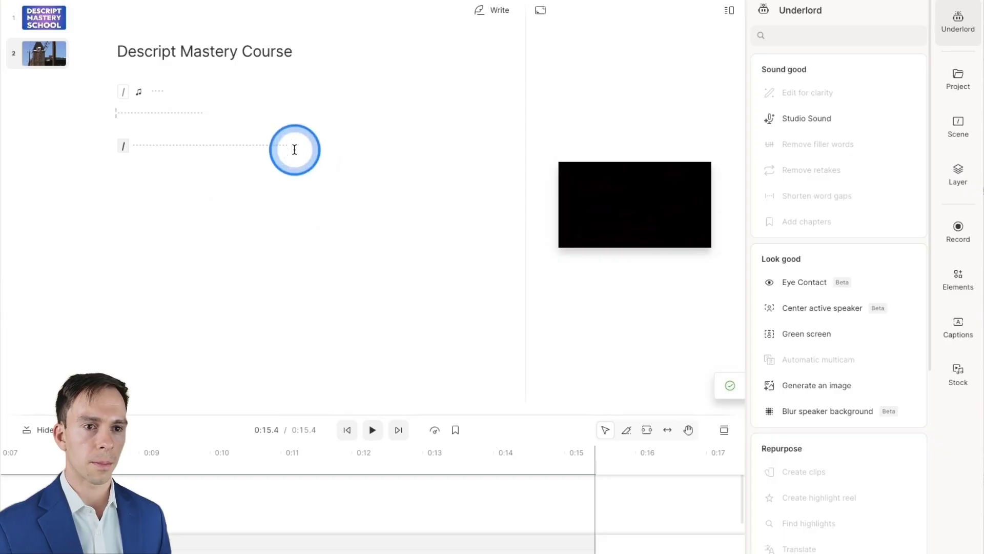
pyautogui.write('/')
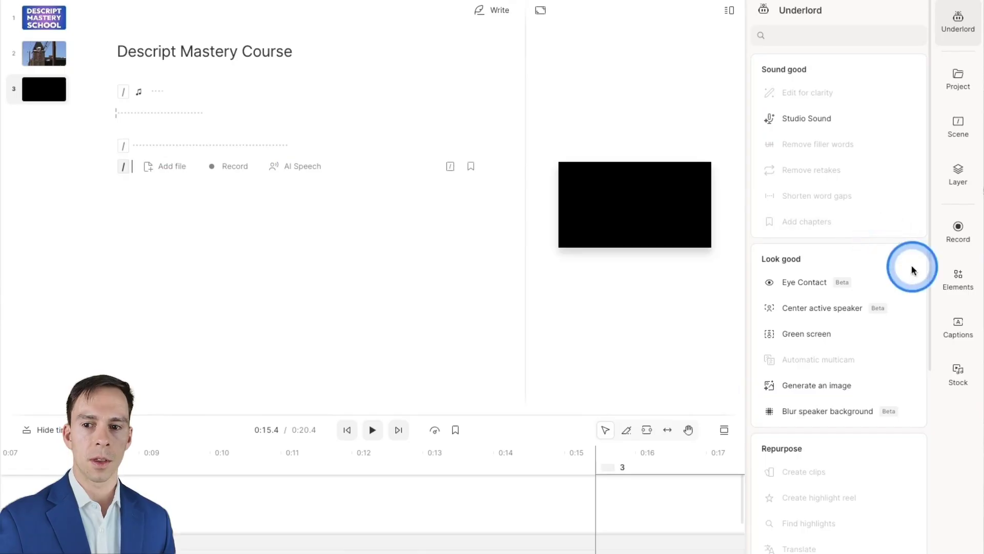
# Apply Bold Italic: Green captions to scene 3 only, then bring up scene 3's options
pyautogui.click(957, 341)
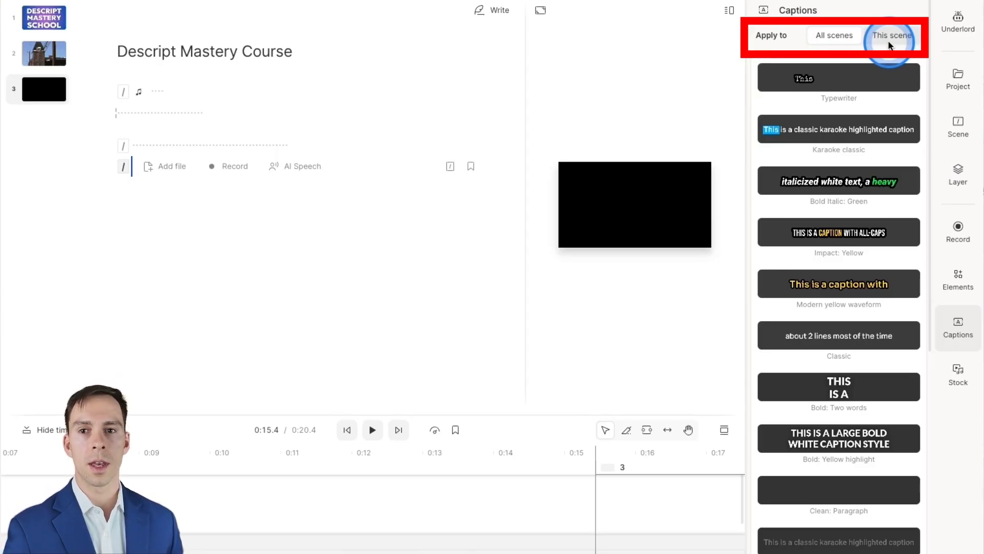
pyautogui.click(892, 36)
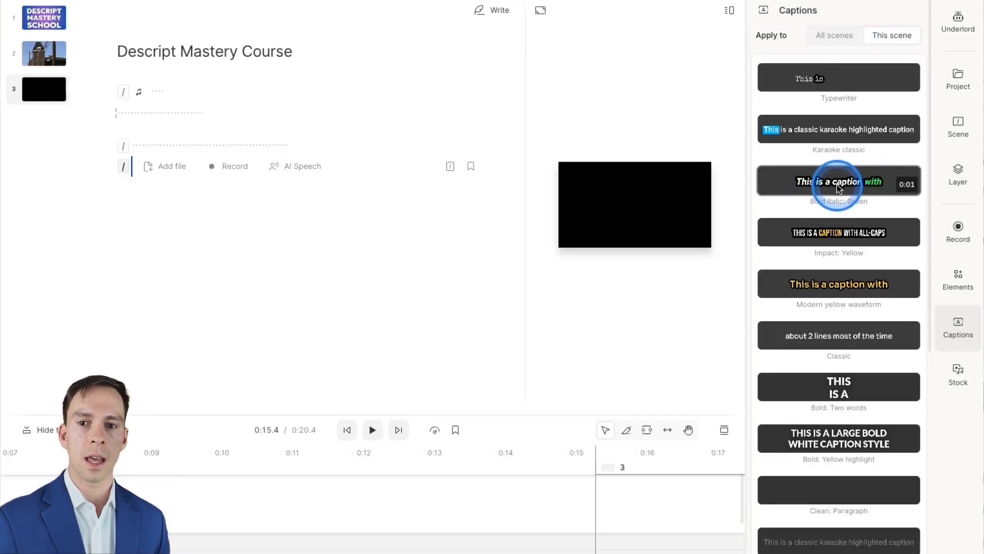
pyautogui.click(838, 188)
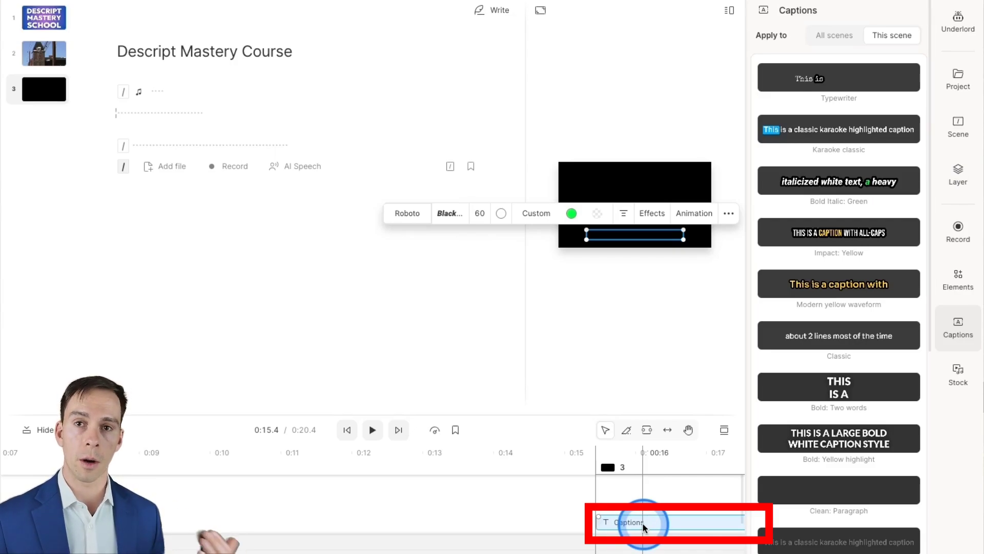
pyautogui.click(645, 493)
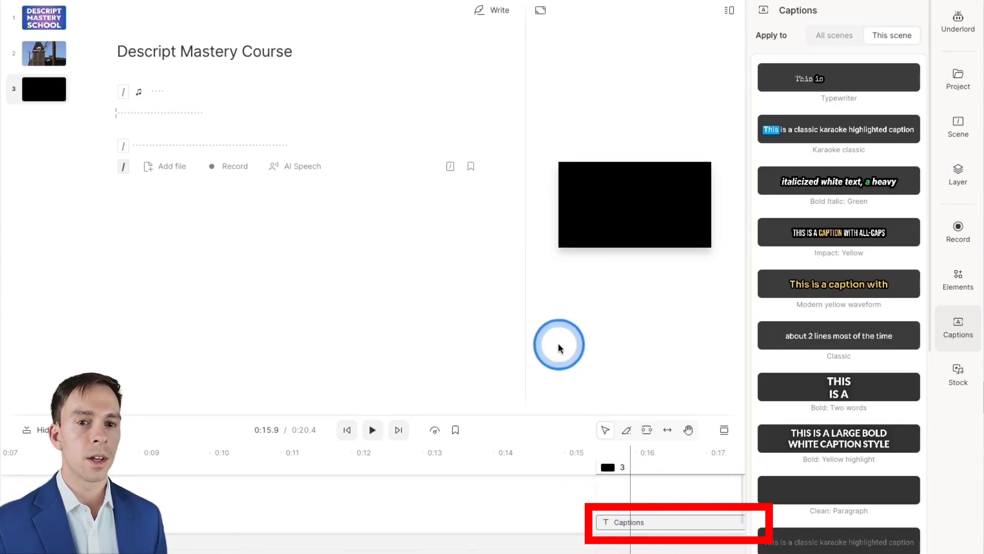
pyautogui.click(40, 90)
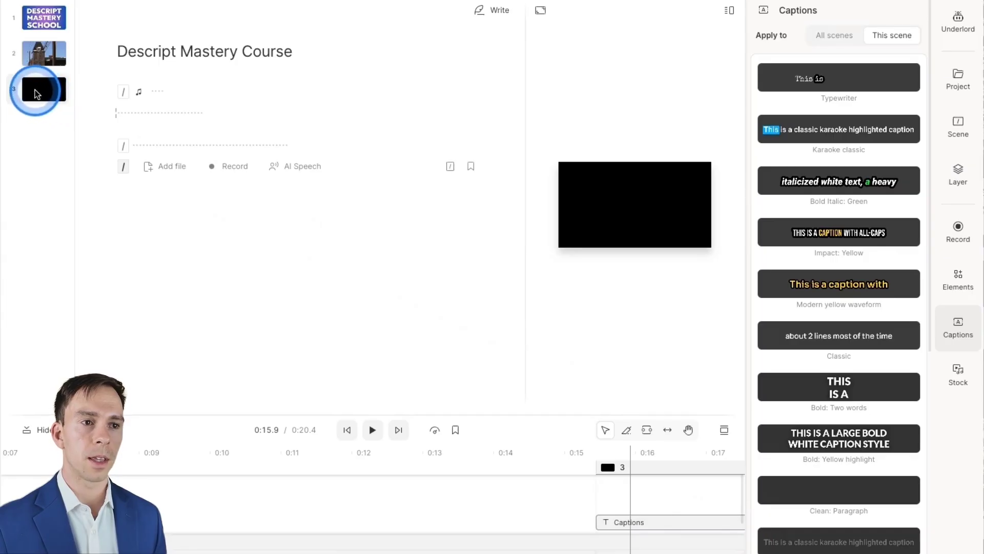
pyautogui.rightClick(37, 94)
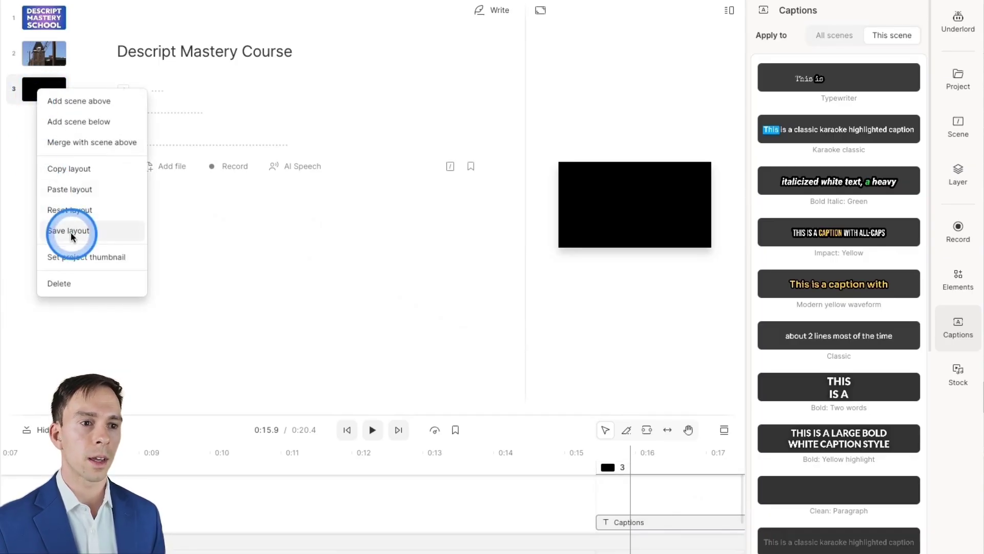
# Save scene 3's Bold Italic: Green caption layout, then insert empty scene 4 with /
pyautogui.click(328, 245)
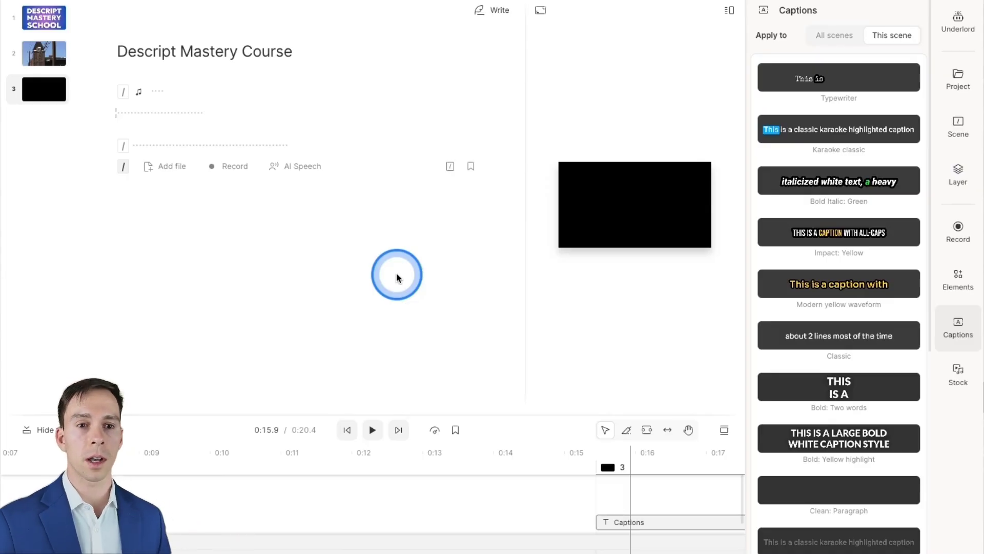
pyautogui.click(137, 193)
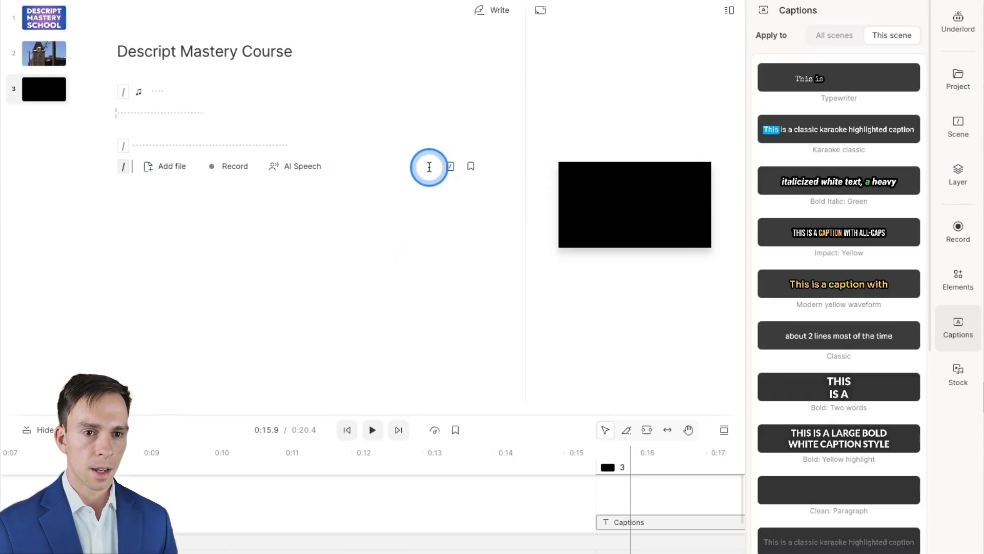
pyautogui.press('/')
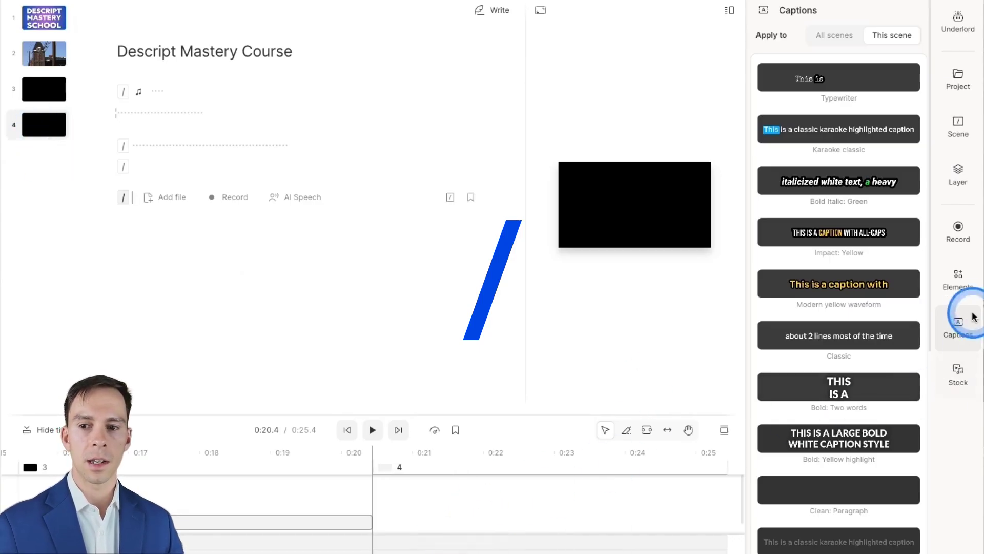
# Add a 'Name' text element and move it to scene 4's lower-left corner
pyautogui.click(957, 278)
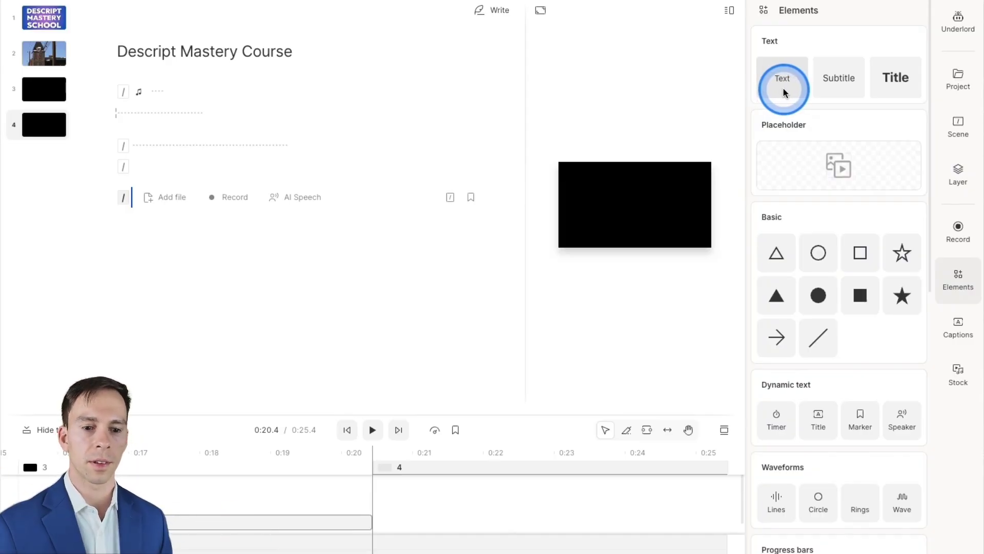
pyautogui.click(783, 87)
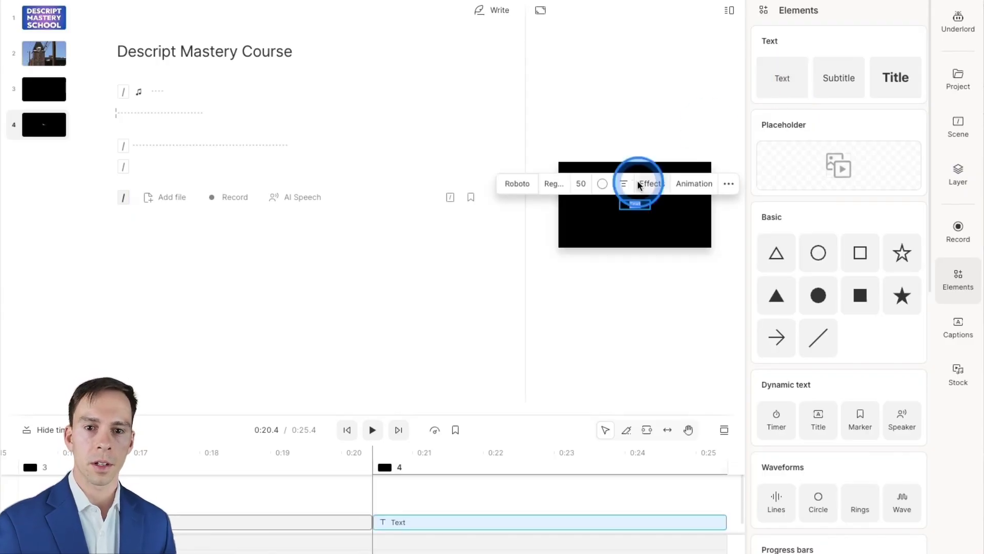
pyautogui.press('Escape')
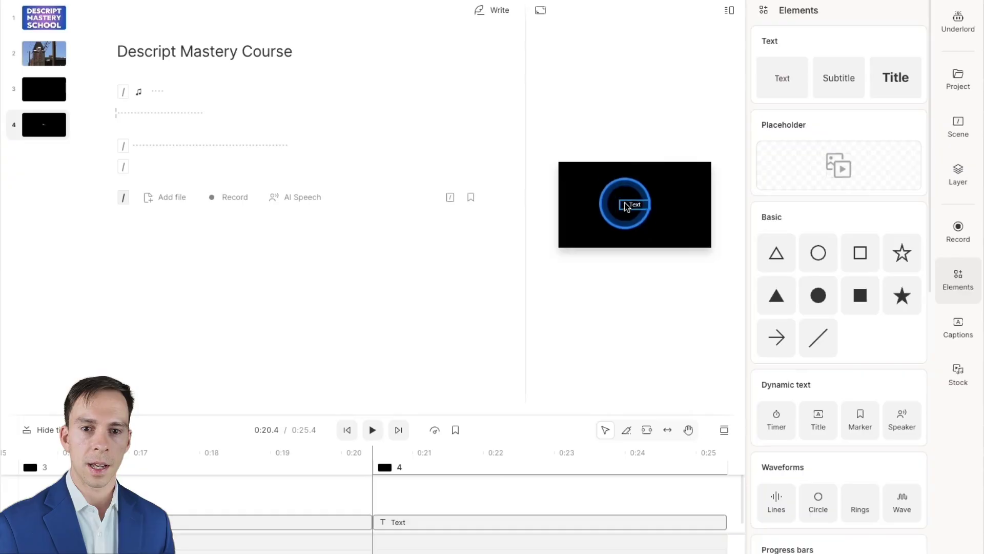
pyautogui.click(635, 207)
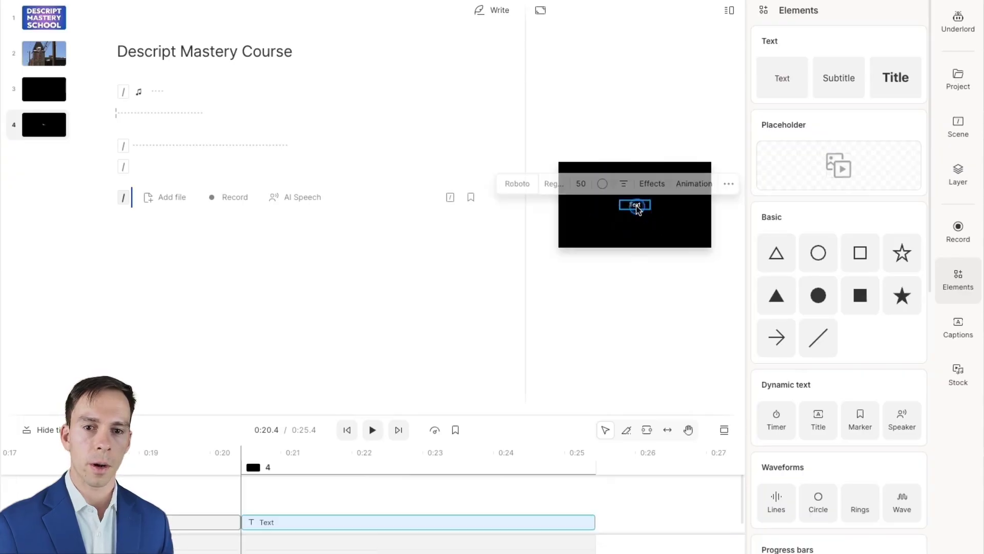
pyautogui.moveTo(637, 209); pyautogui.dragTo(622, 238)
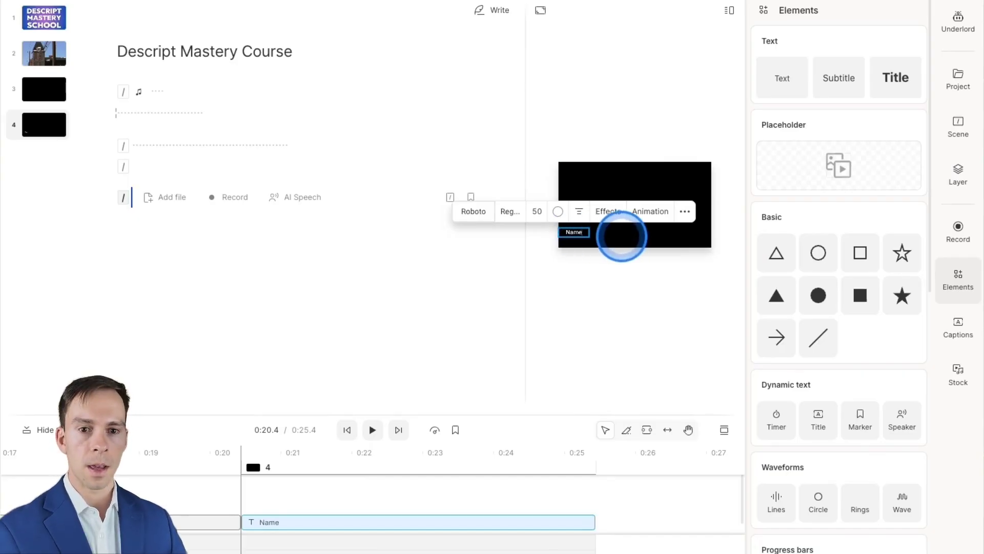
pyautogui.click(622, 237)
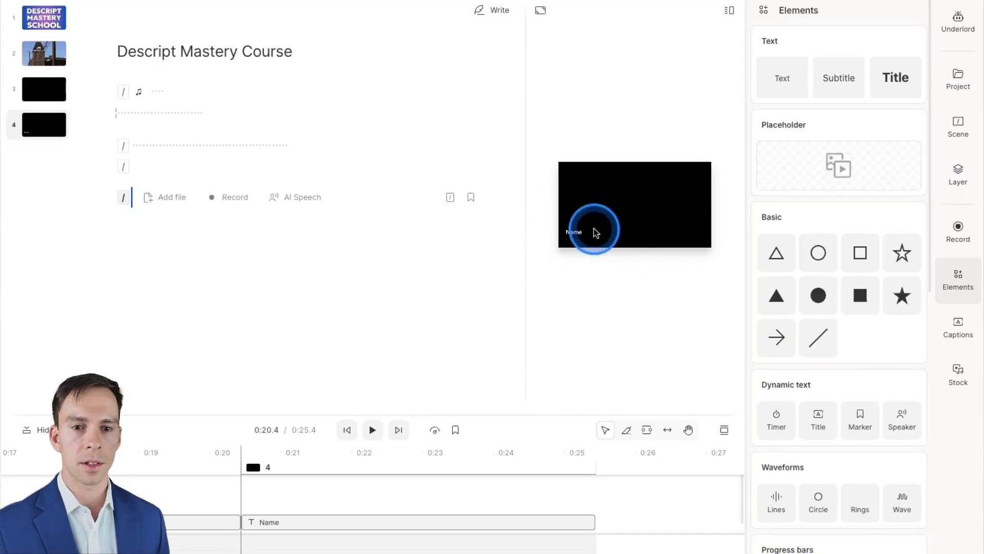
# Save scene 4 as a reusable layout
pyautogui.click(46, 133)
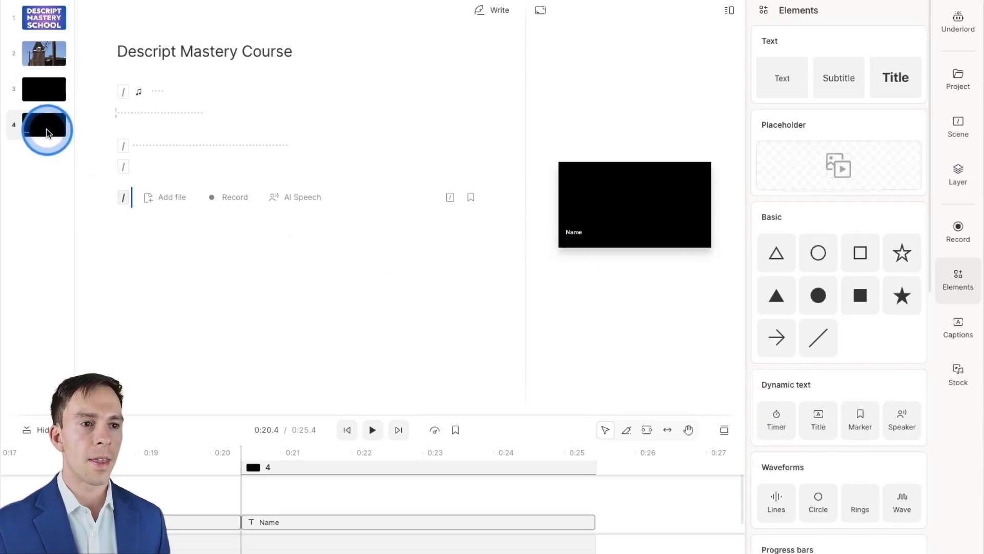
pyautogui.rightClick(31, 131)
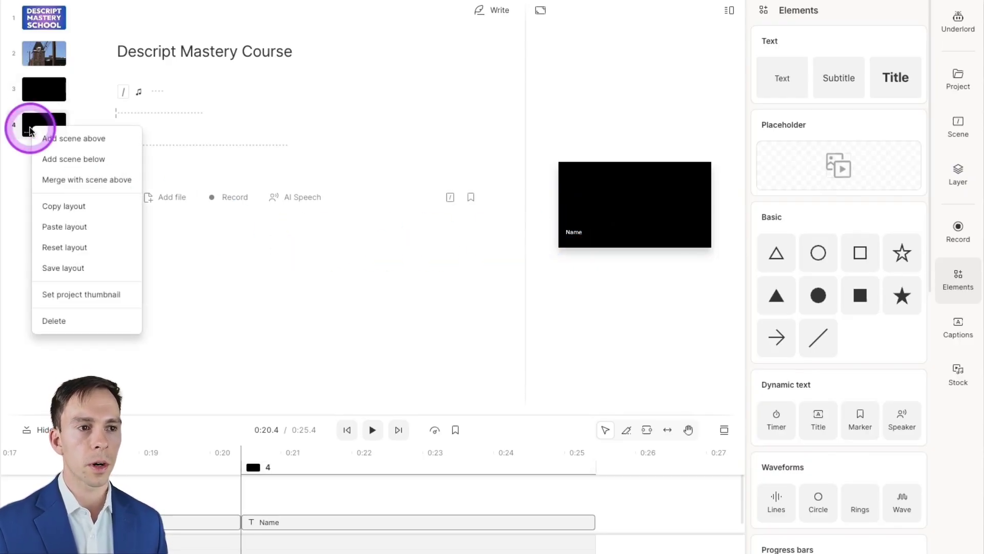
pyautogui.click(57, 268)
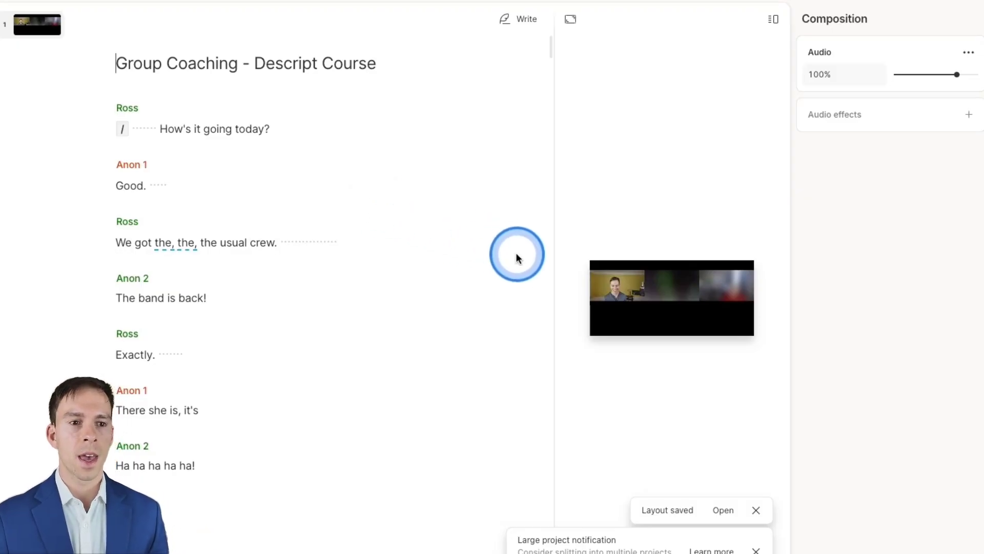
# Select the Group Coaching podcast clip in the script to show its layer properties
pyautogui.click(623, 306)
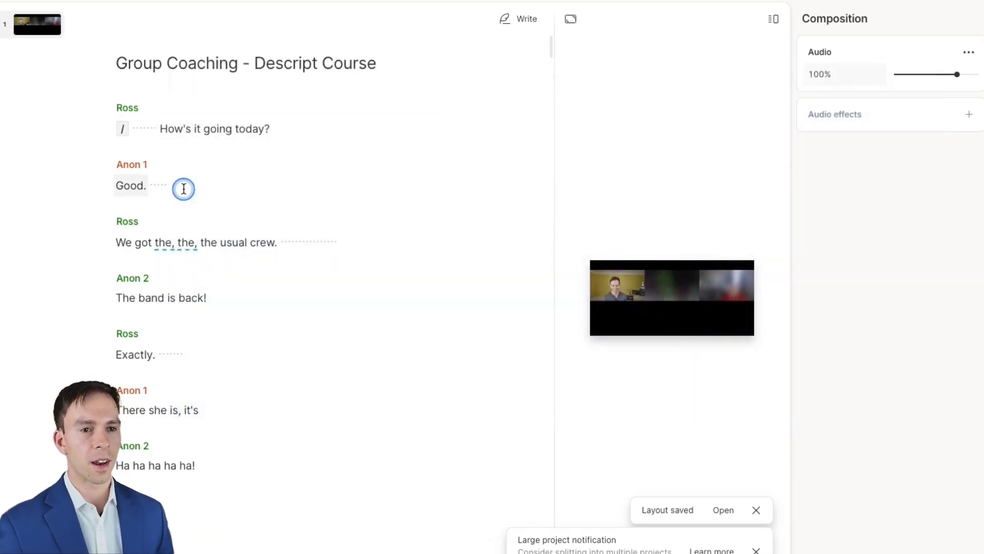
pyautogui.click(183, 189)
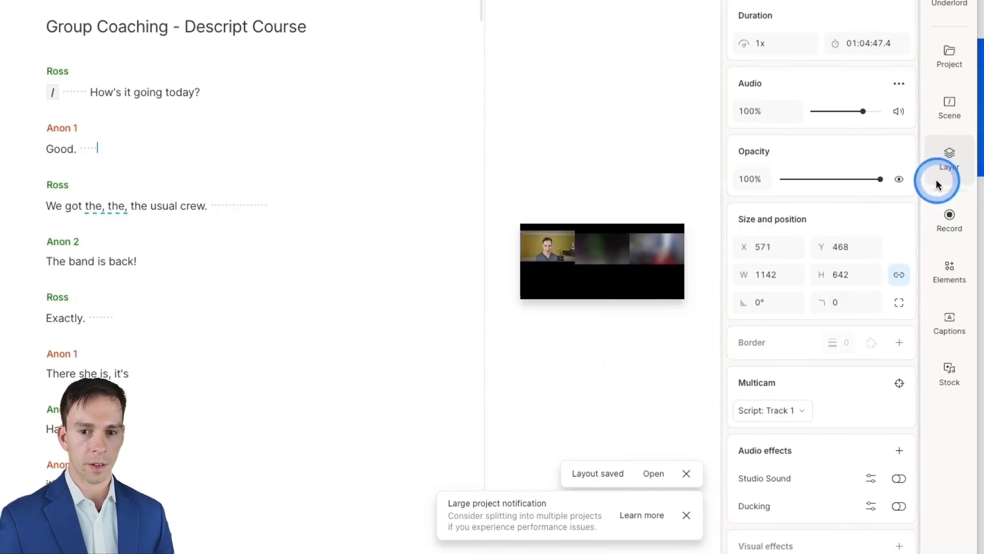
# Switch the layer's multicam setting to Automatic multicam
pyautogui.click(935, 179)
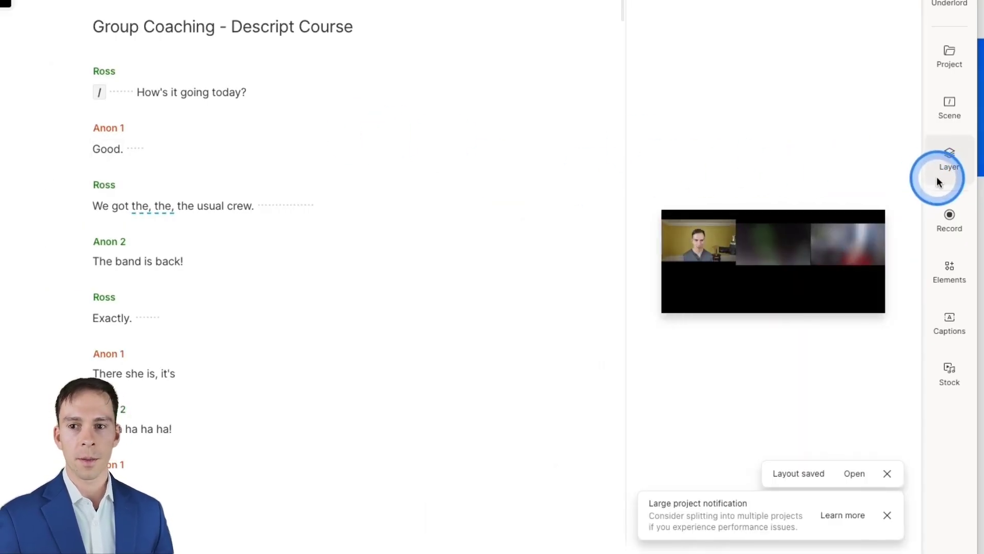
pyautogui.click(945, 159)
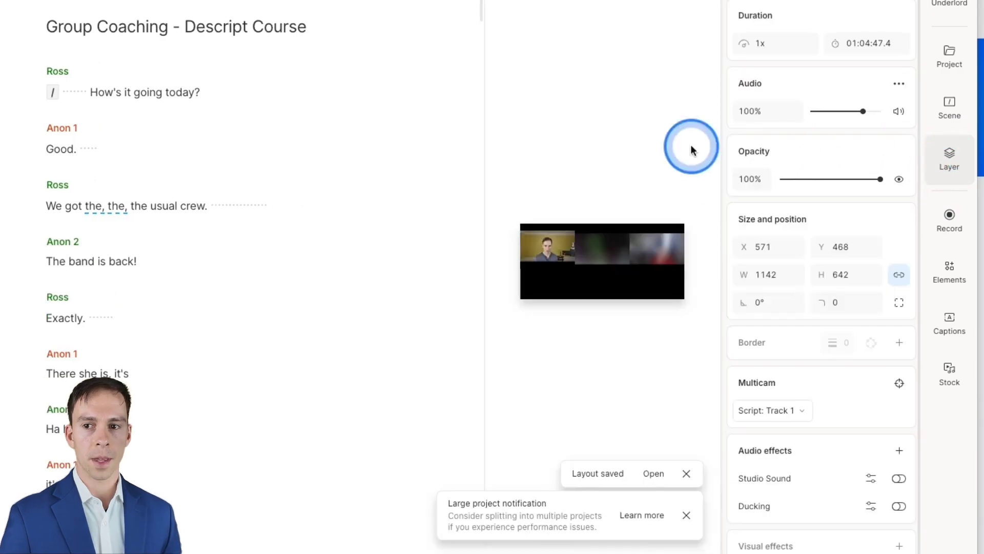
pyautogui.click(789, 411)
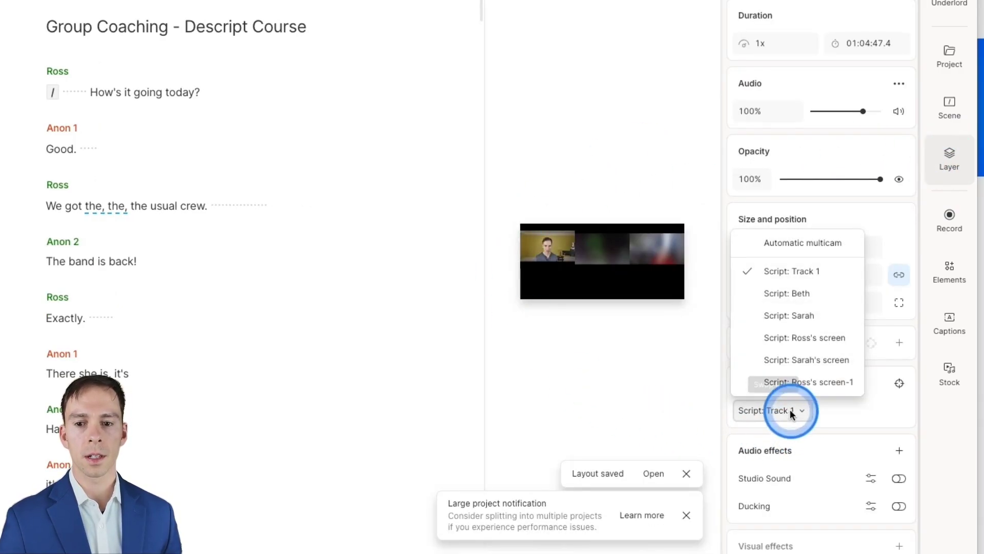
pyautogui.click(798, 245)
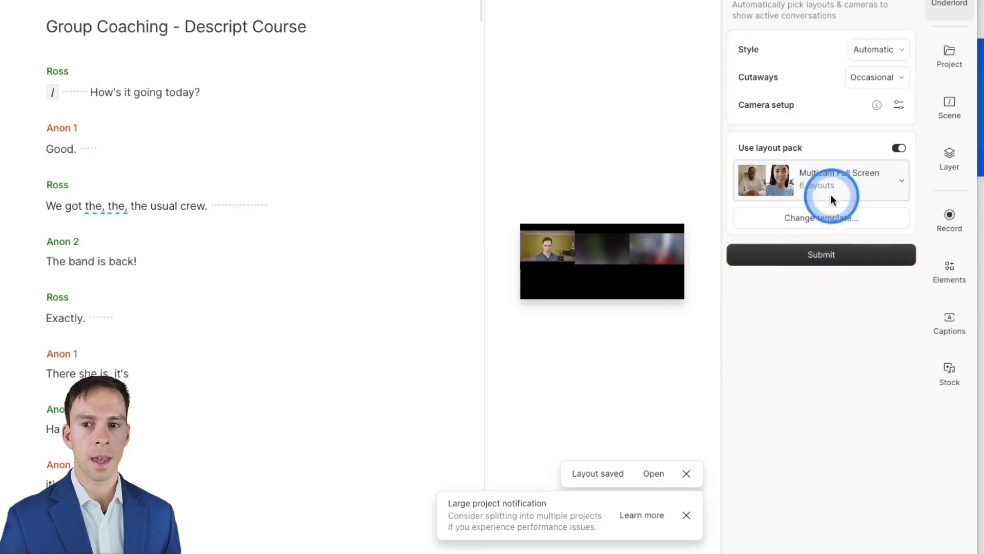
# Keep Automatic style, Occasional cutaways and the Multicam Full Screen pack, then submit
pyautogui.click(868, 49)
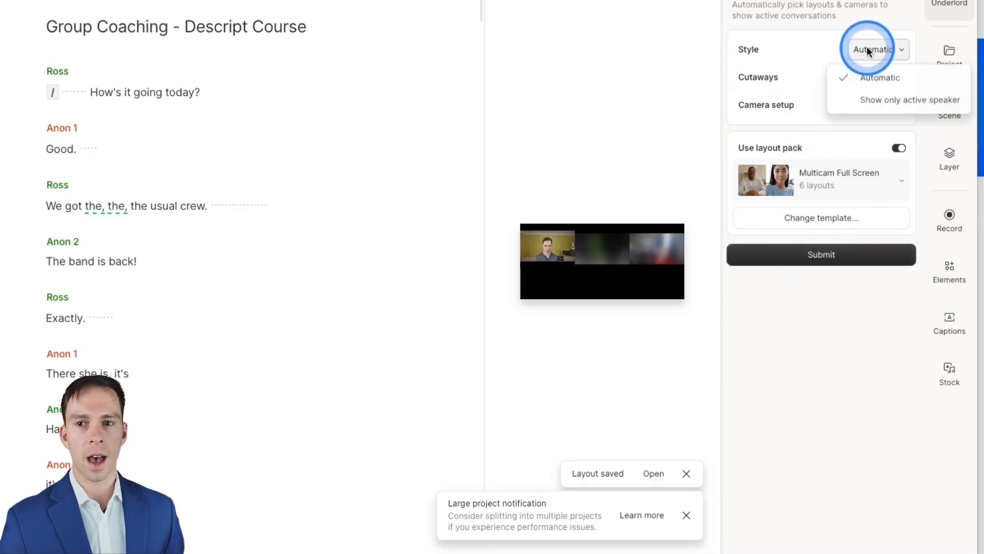
pyautogui.click(879, 76)
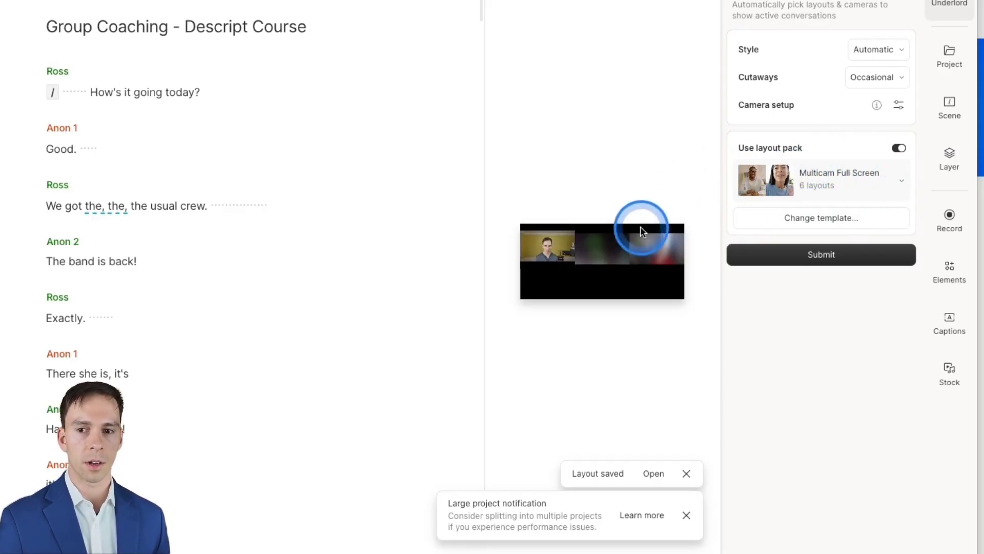
pyautogui.click(829, 256)
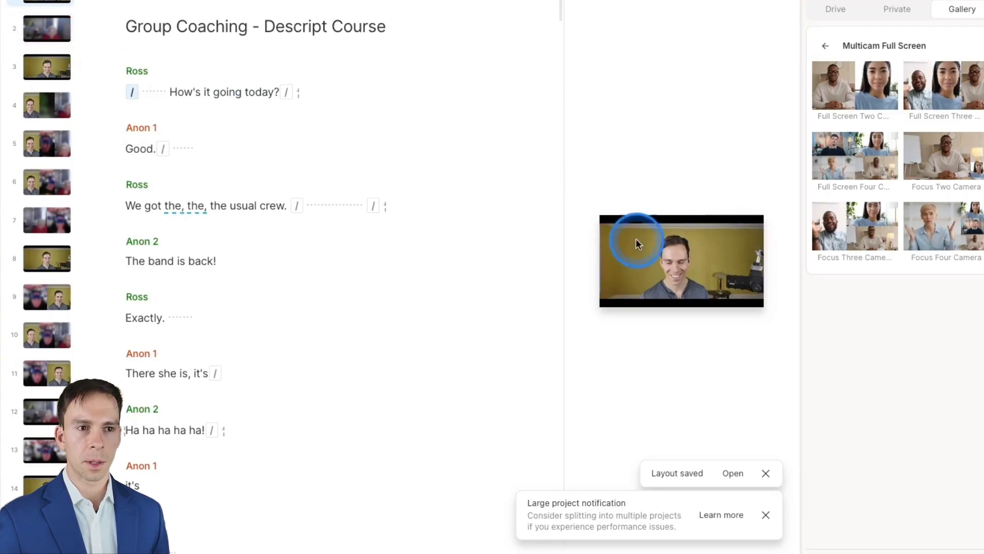
# Preview scenes 2, 4 and 5 to compare full-screen speaker and three-camera side-by-side layouts
pyautogui.click(46, 28)
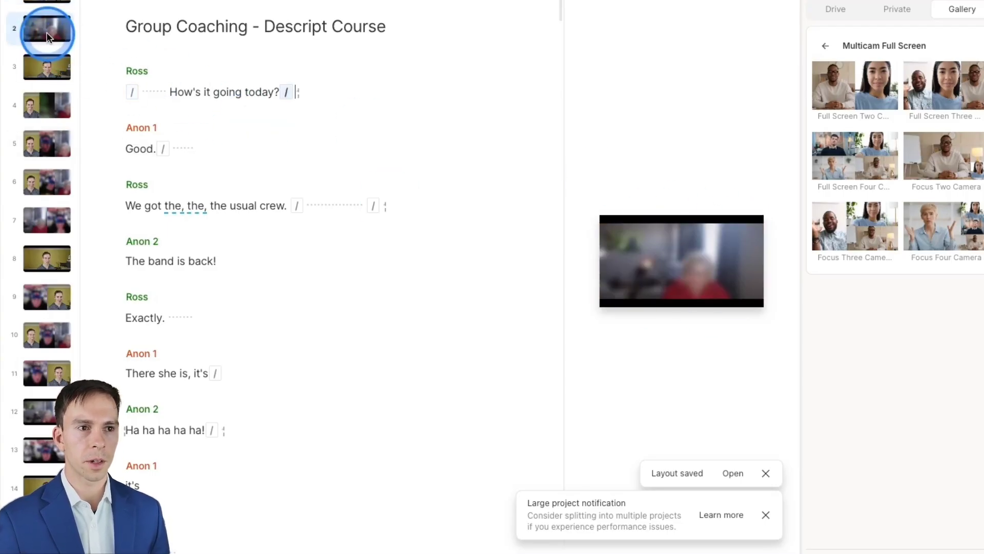
pyautogui.click(598, 330)
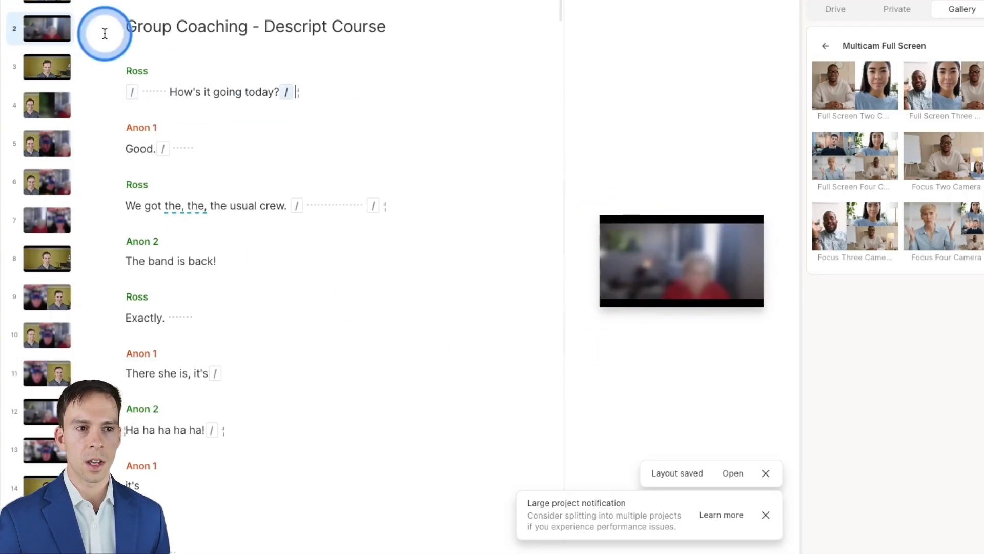
pyautogui.click(46, 101)
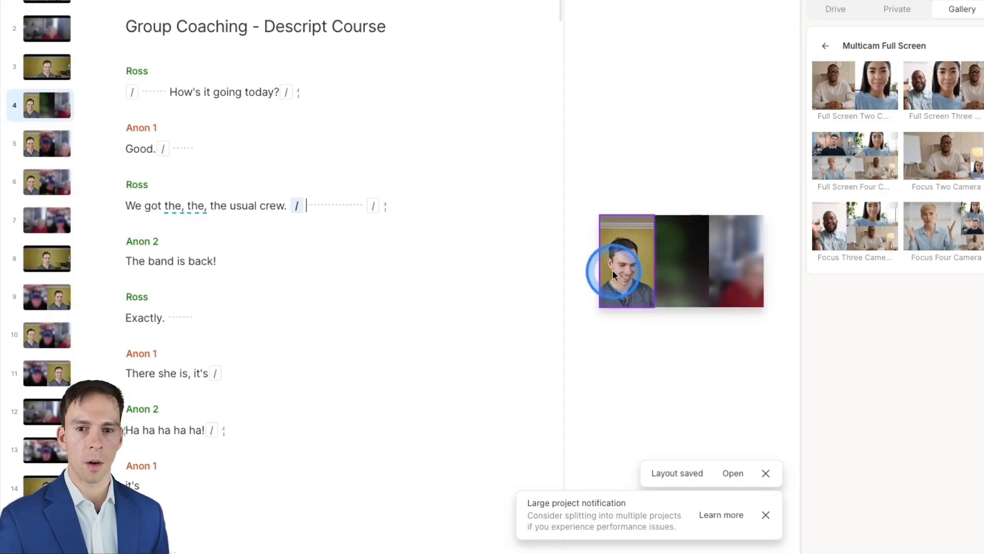
pyautogui.click(341, 296)
pyautogui.click(45, 141)
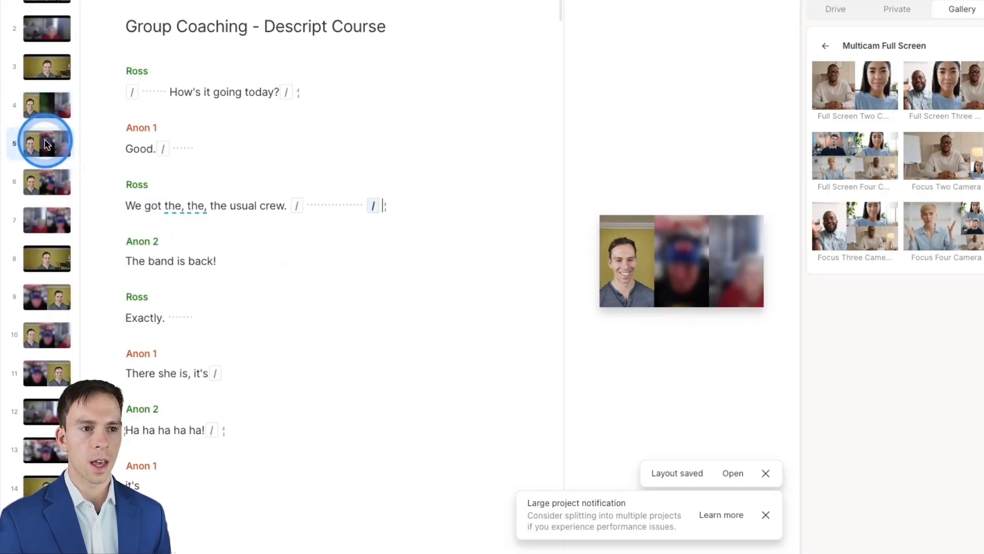